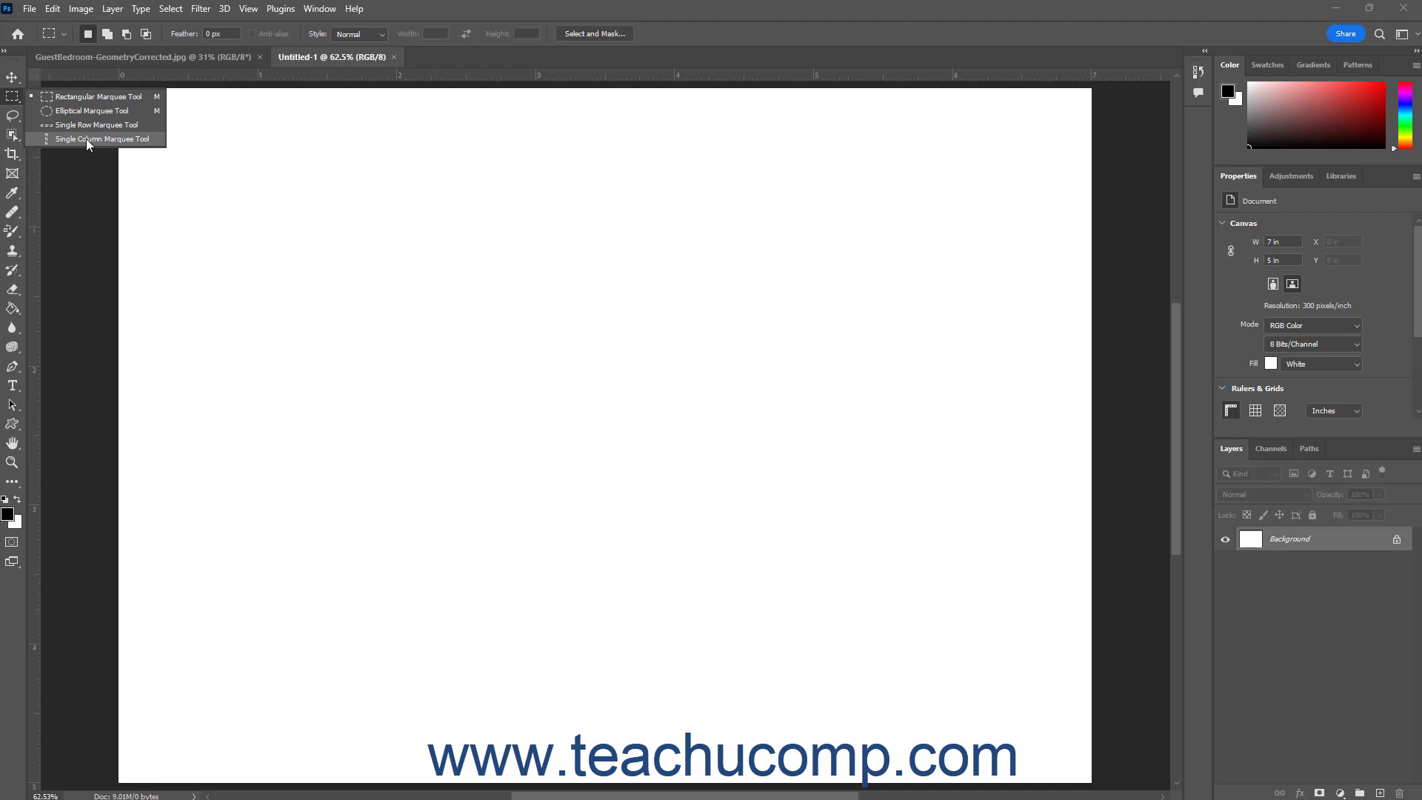
# Compare the tool options of the Single Column, Rectangular and Single Row Marquee tools, ending with the Rectangular Marquee active.
pyautogui.click(86, 139)
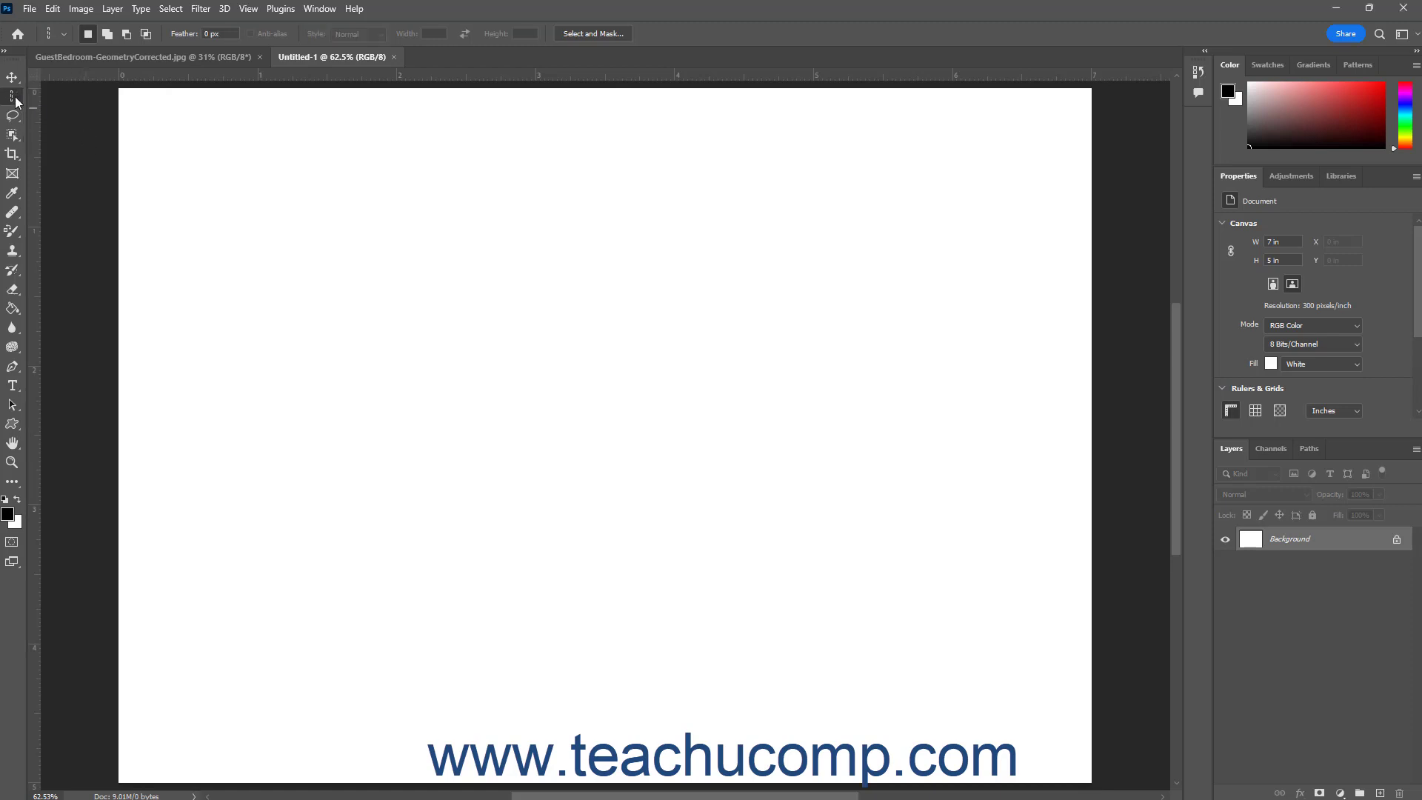
pyautogui.click(13, 97)
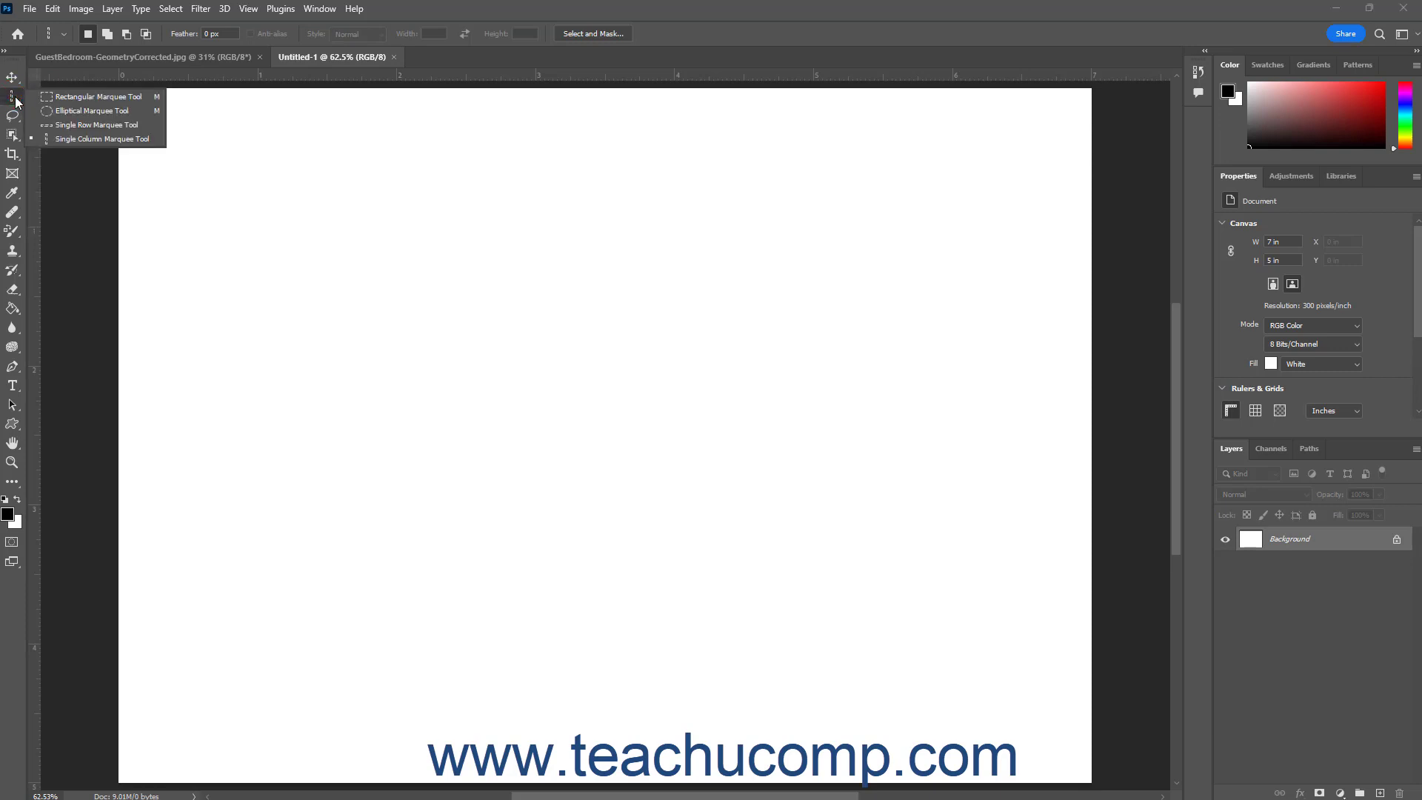
pyautogui.click(63, 98)
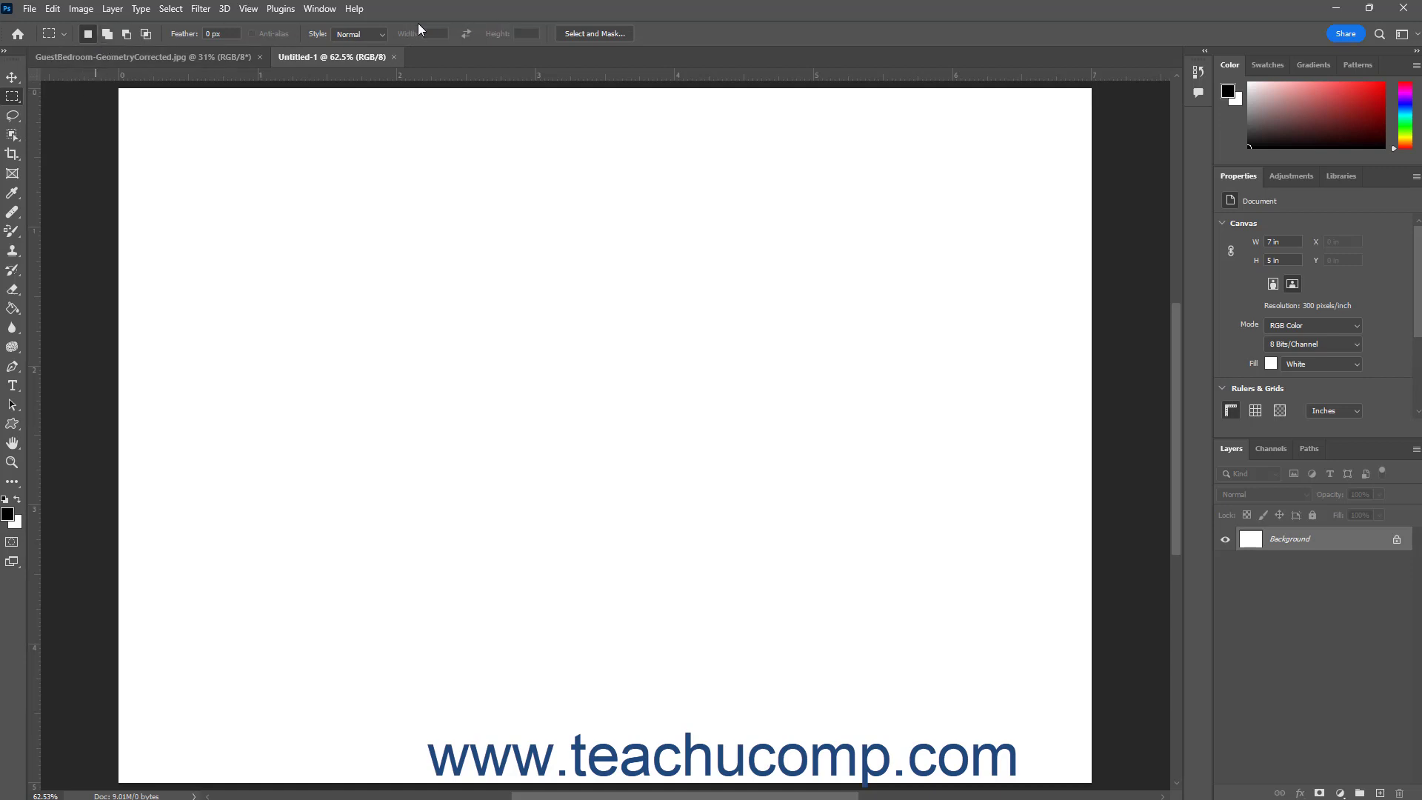
pyautogui.rightClick(13, 100)
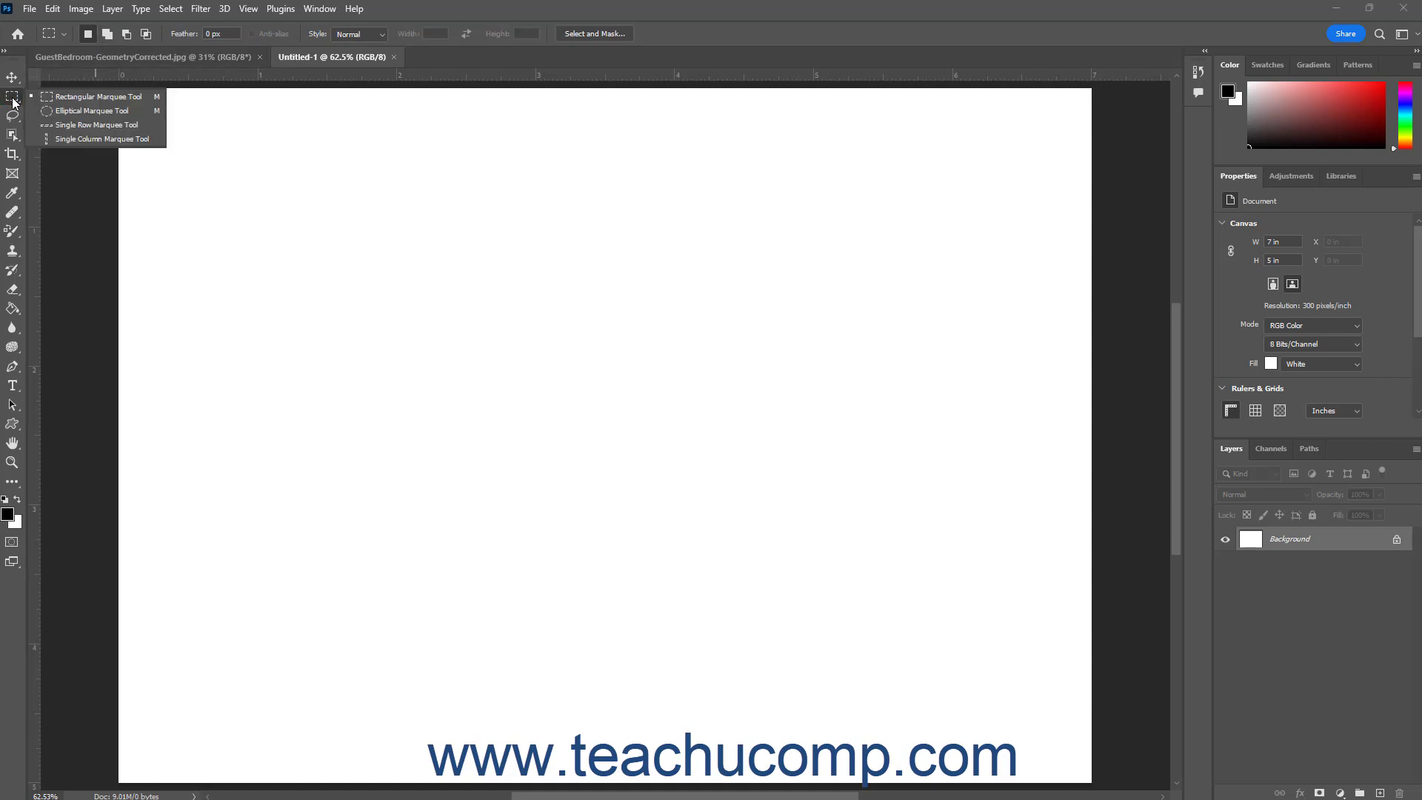
pyautogui.click(61, 127)
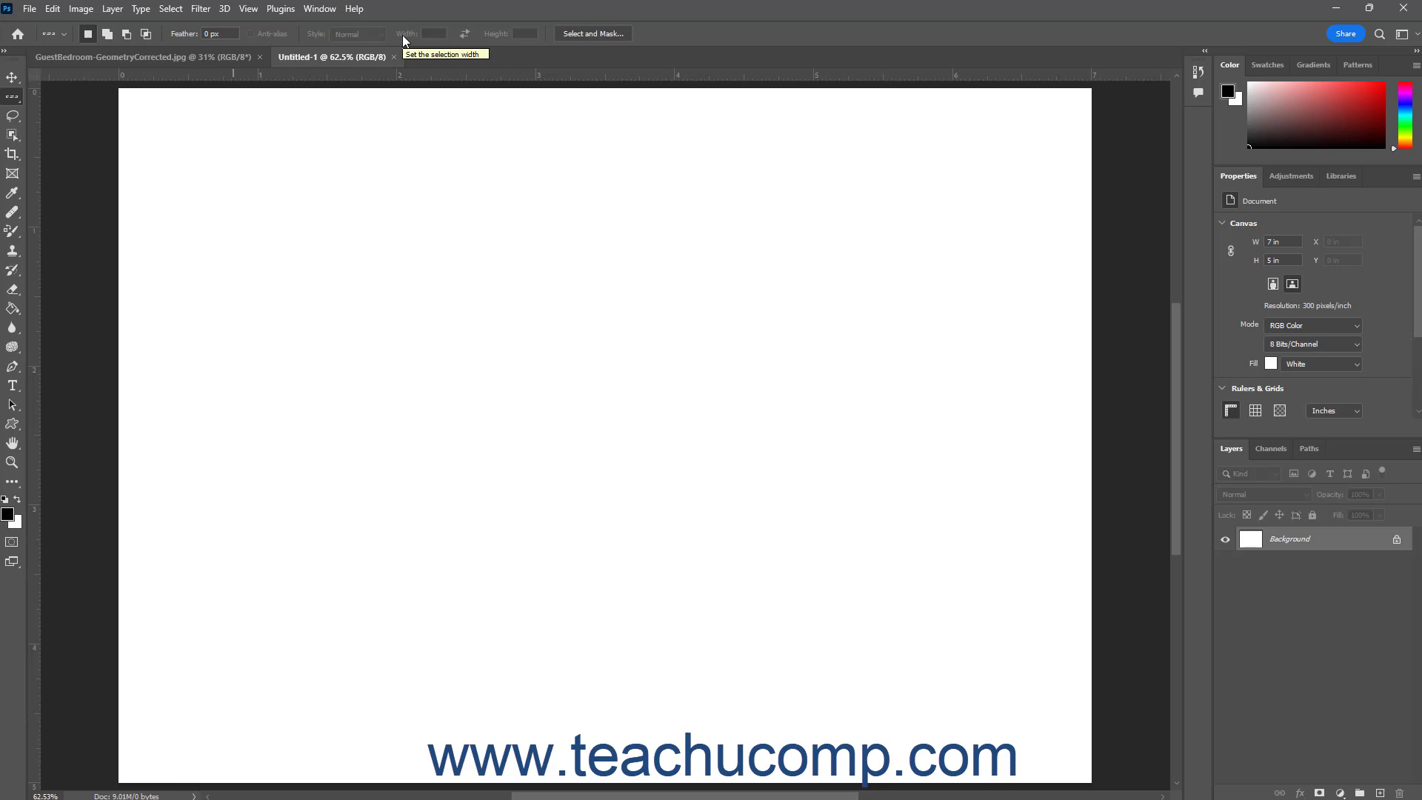
pyautogui.click(13, 97)
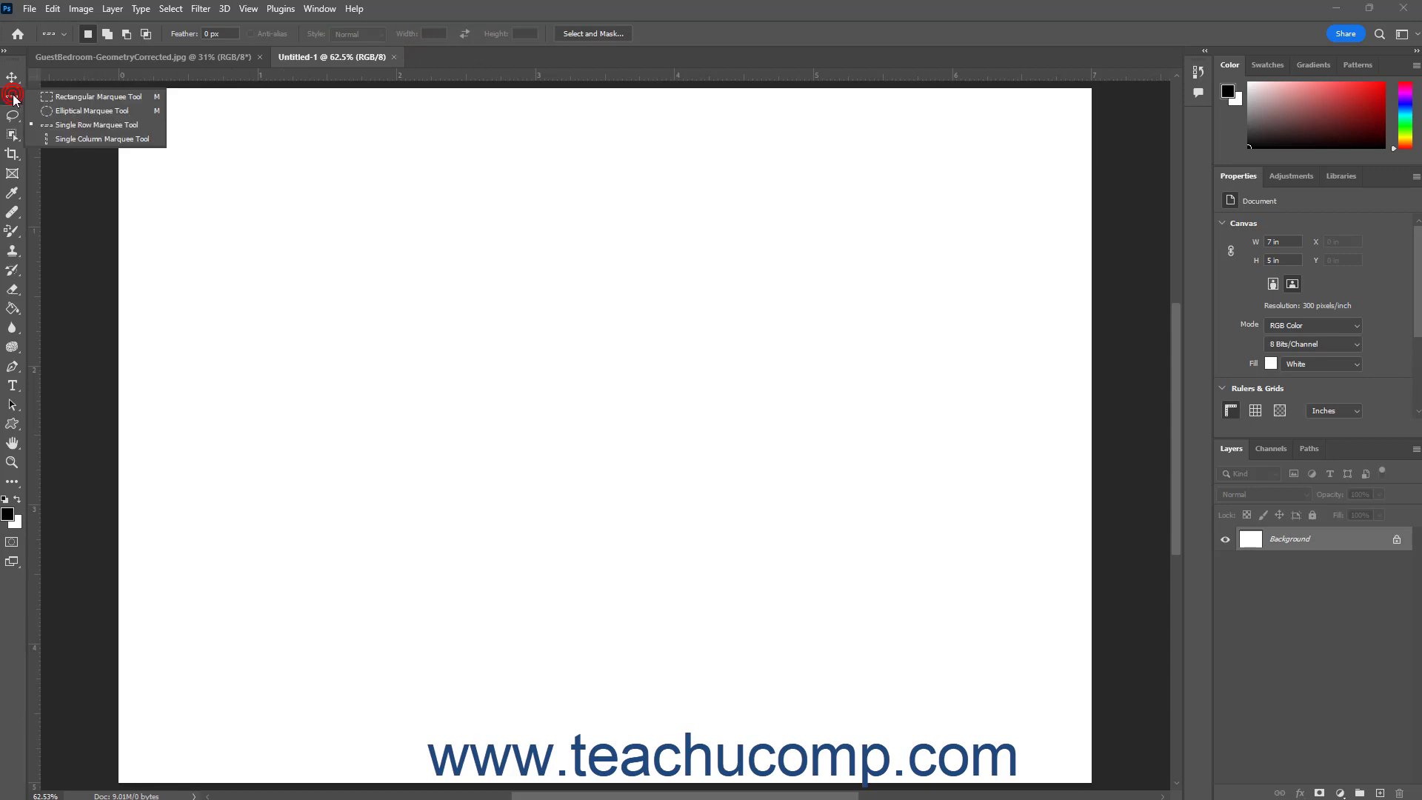
pyautogui.click(48, 96)
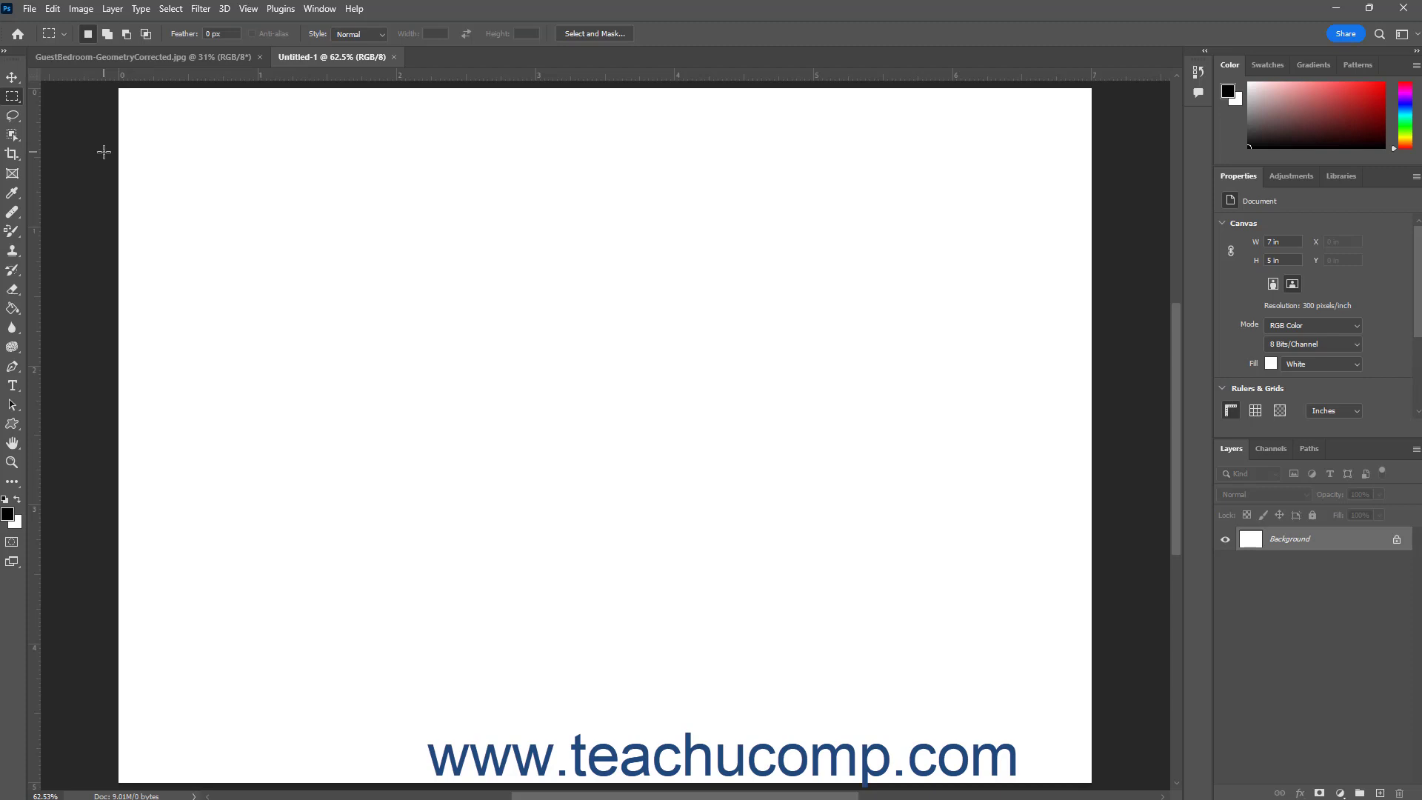
# Examine the Rectangular Marquee's tool presets and its add, subtract and intersect selection modes.
pyautogui.click(67, 34)
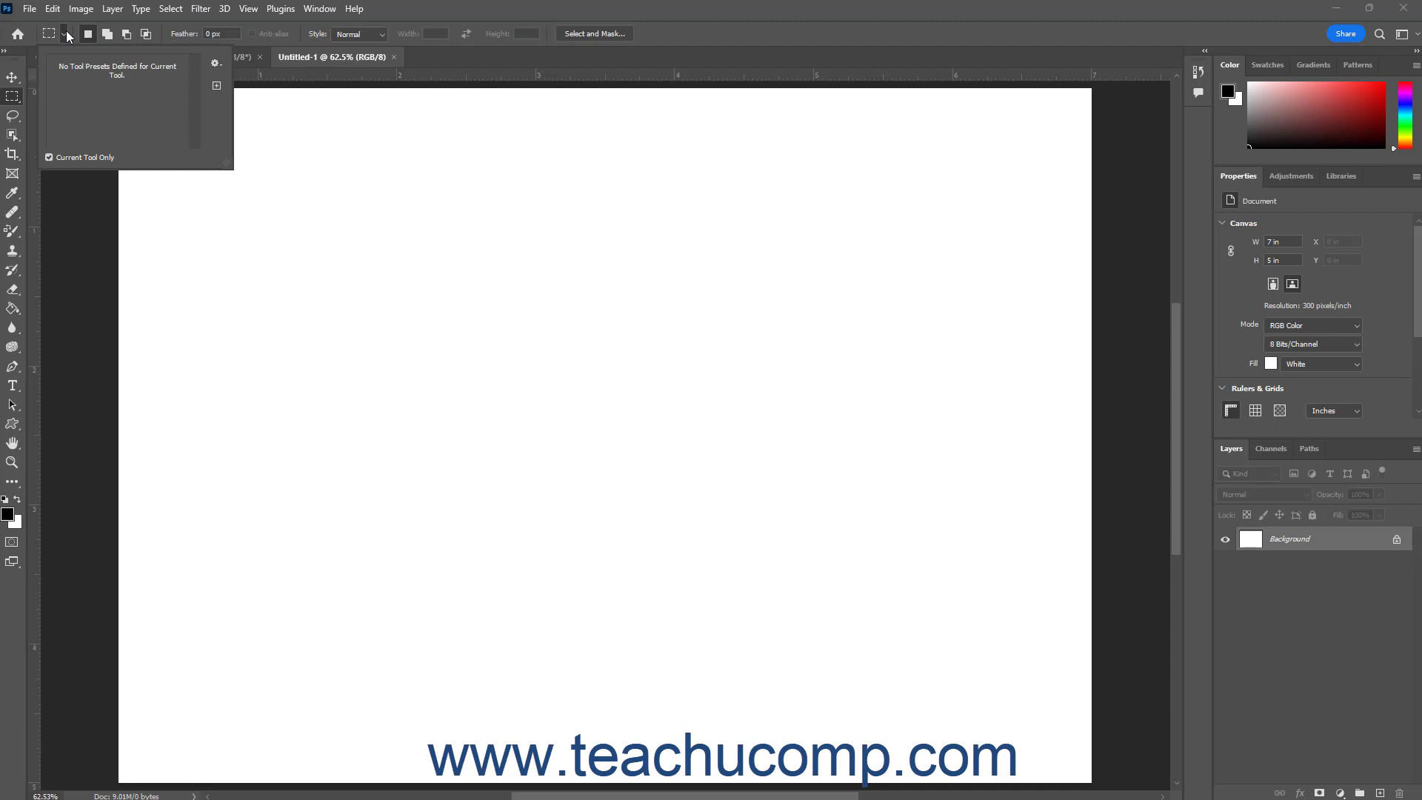
pyautogui.click(67, 34)
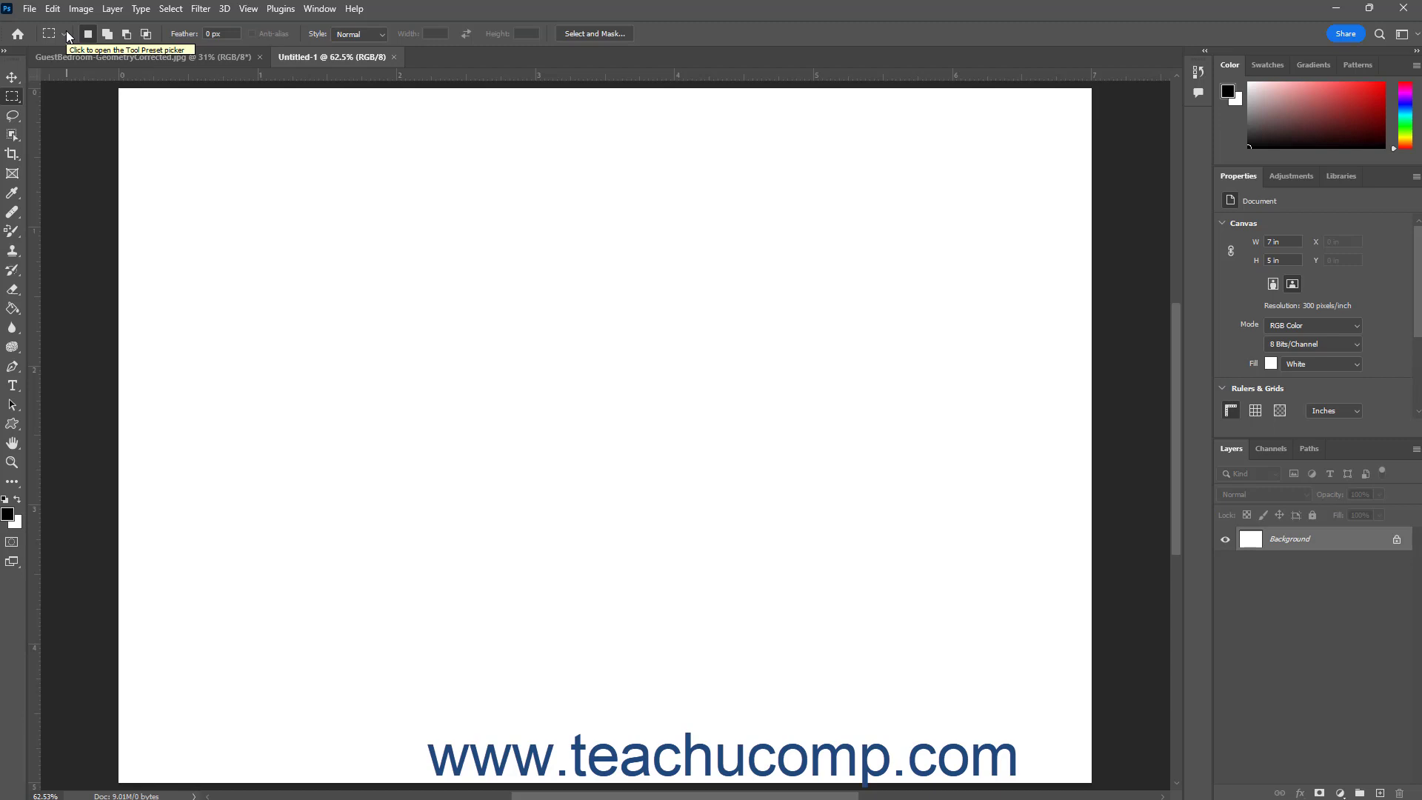
pyautogui.click(107, 34)
pyautogui.click(129, 34)
pyautogui.click(149, 34)
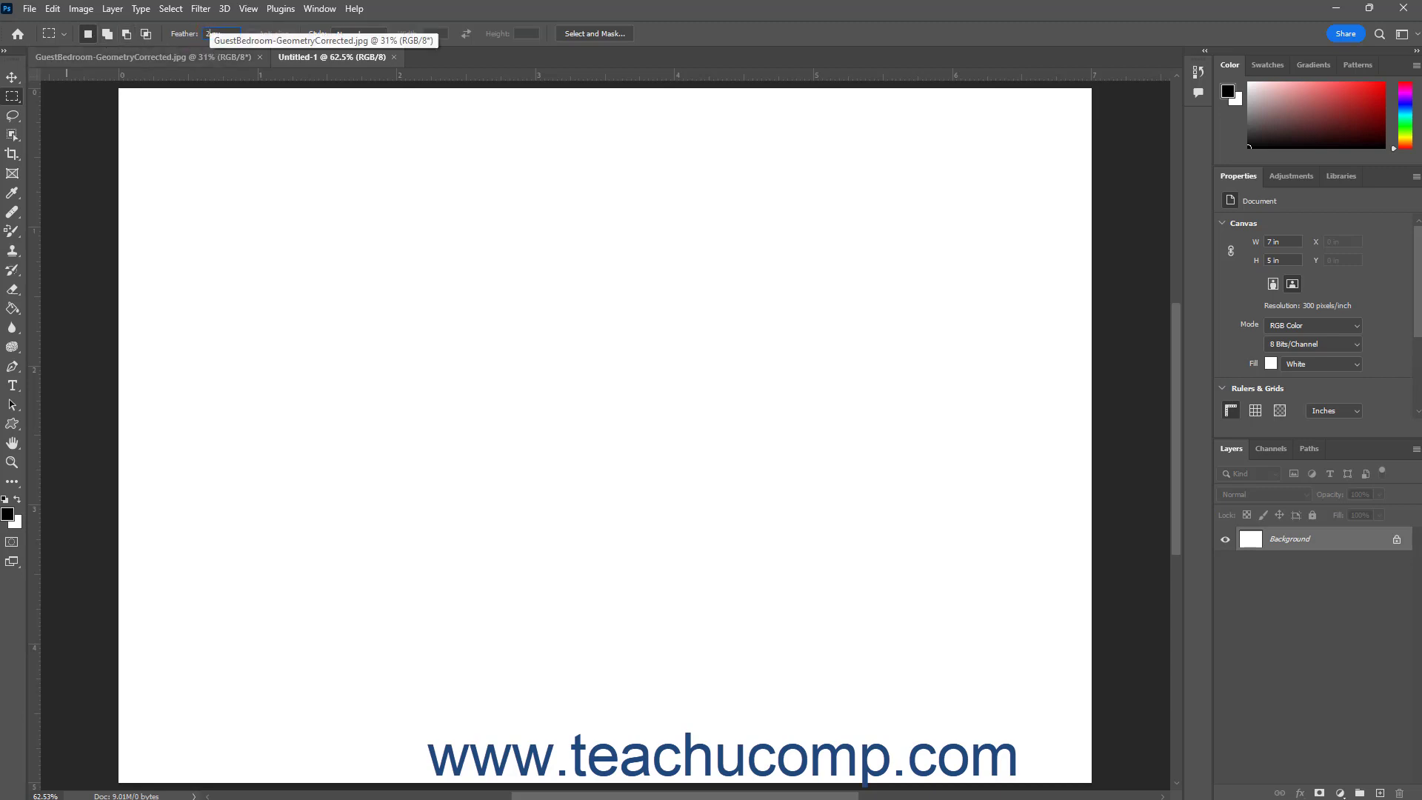
# Try to select a single pixel row in the blank document using the Single Row Marquee with a 2 px feather.
pyautogui.rightClick(15, 102)
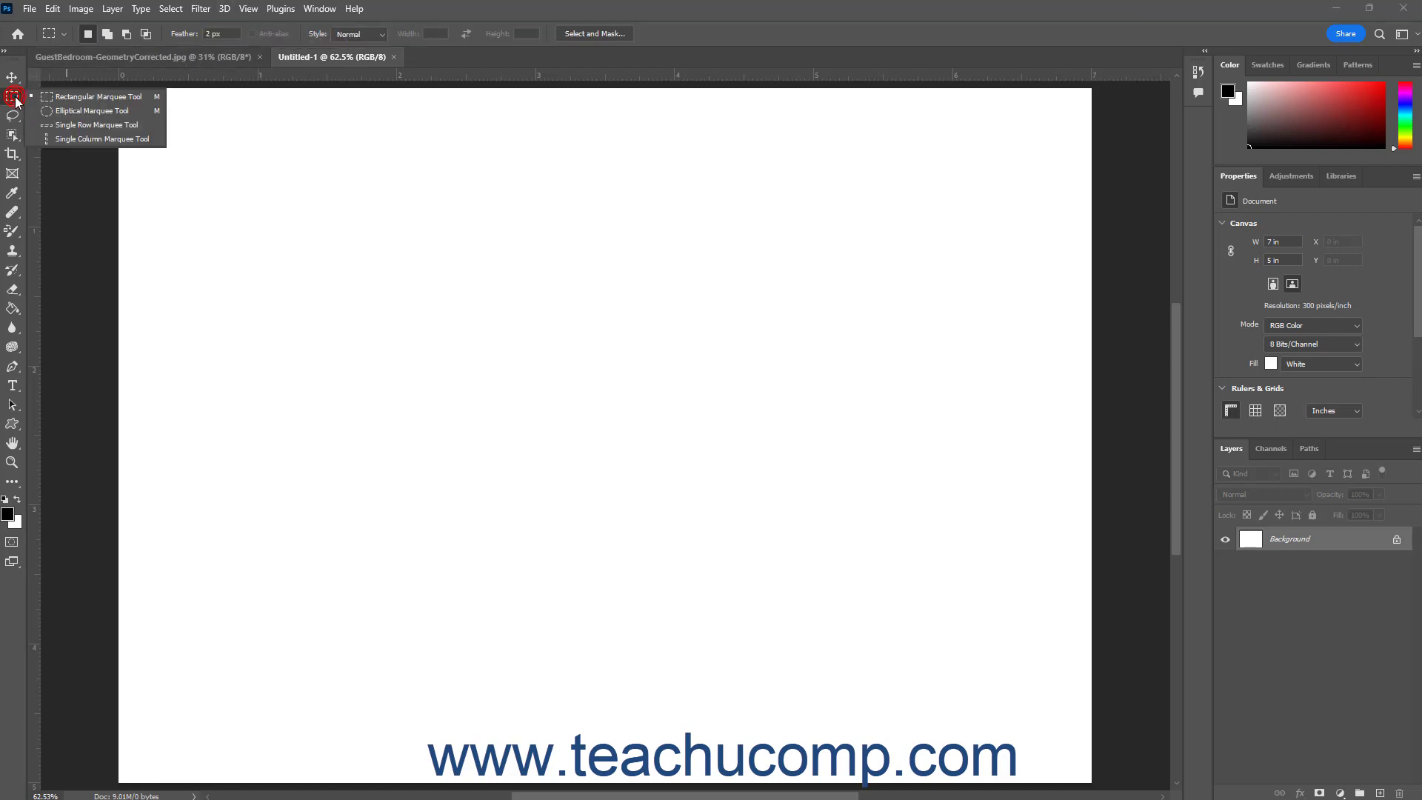
pyautogui.click(50, 123)
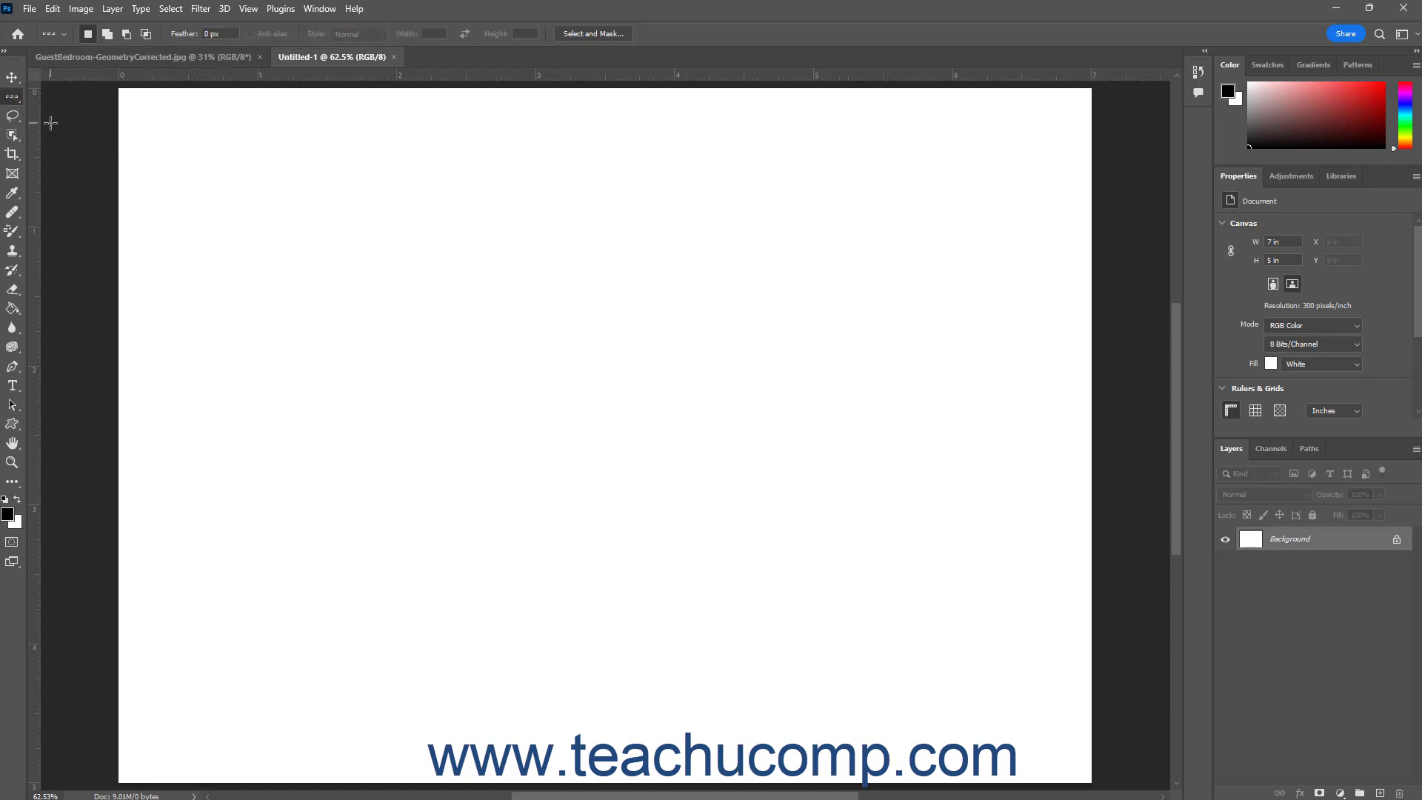
pyautogui.click(206, 34)
pyautogui.moveTo(222, 278); pyautogui.dragTo(404, 281)
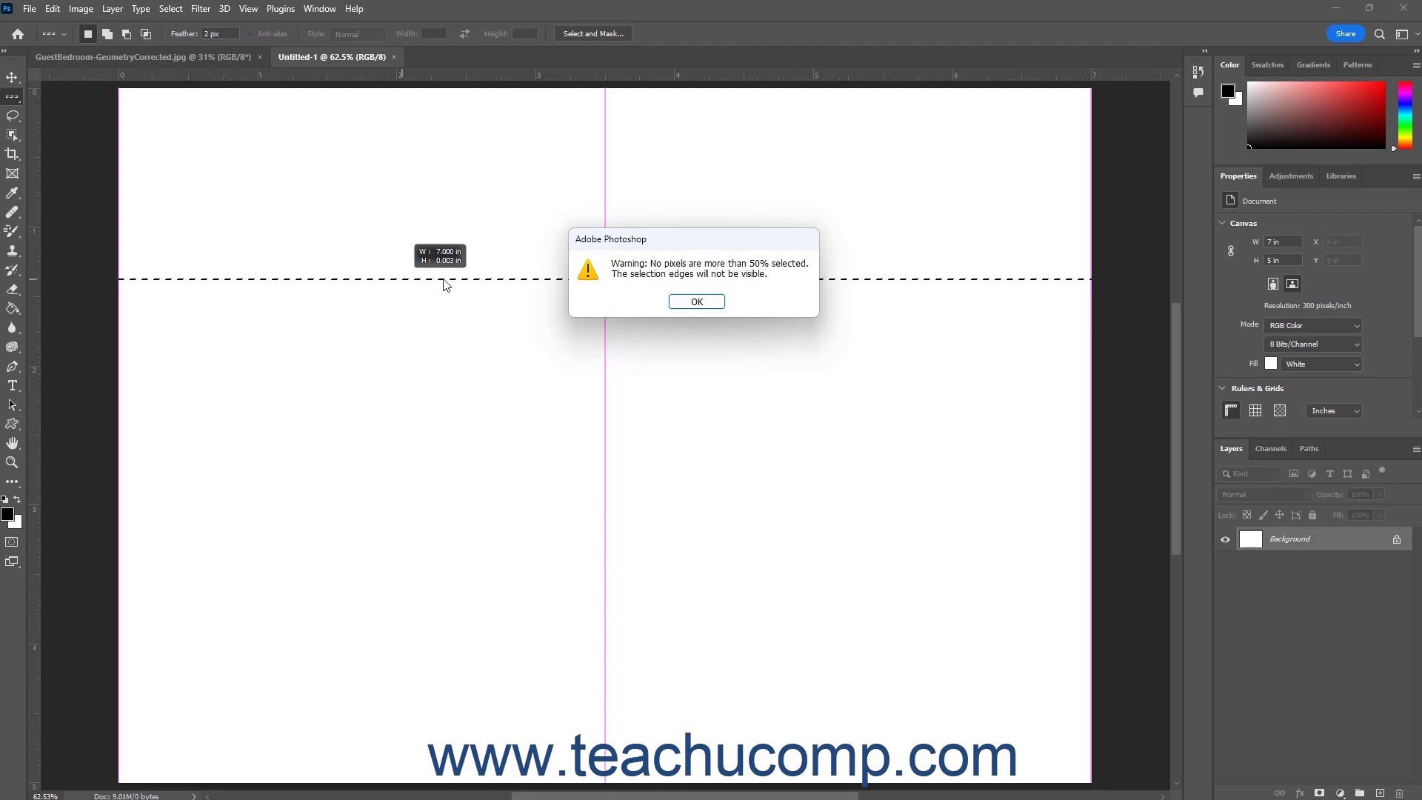
pyautogui.click(699, 303)
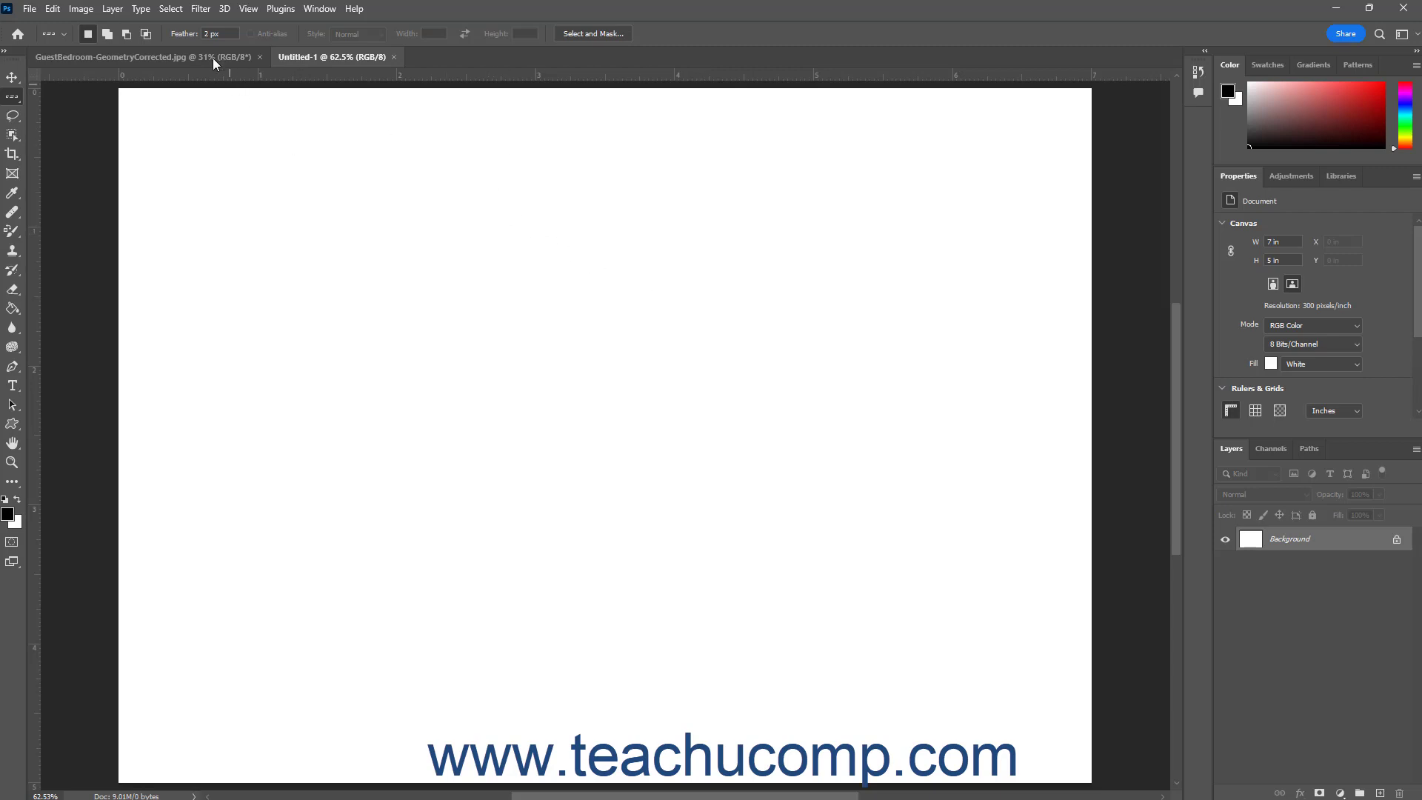
# Set the Single Row Marquee's feather to 0 px, make a row selection and deselect it.
pyautogui.write('2')
pyautogui.press('BackSpace')
pyautogui.write('0')
pyautogui.moveTo(265, 222); pyautogui.dragTo(326, 260)
pyautogui.click(171, 9)
pyautogui.click(185, 40)
# Make a circular selection about 1.2 in wide with the Elliptical Marquee and deselect it.
pyautogui.click(18, 98)
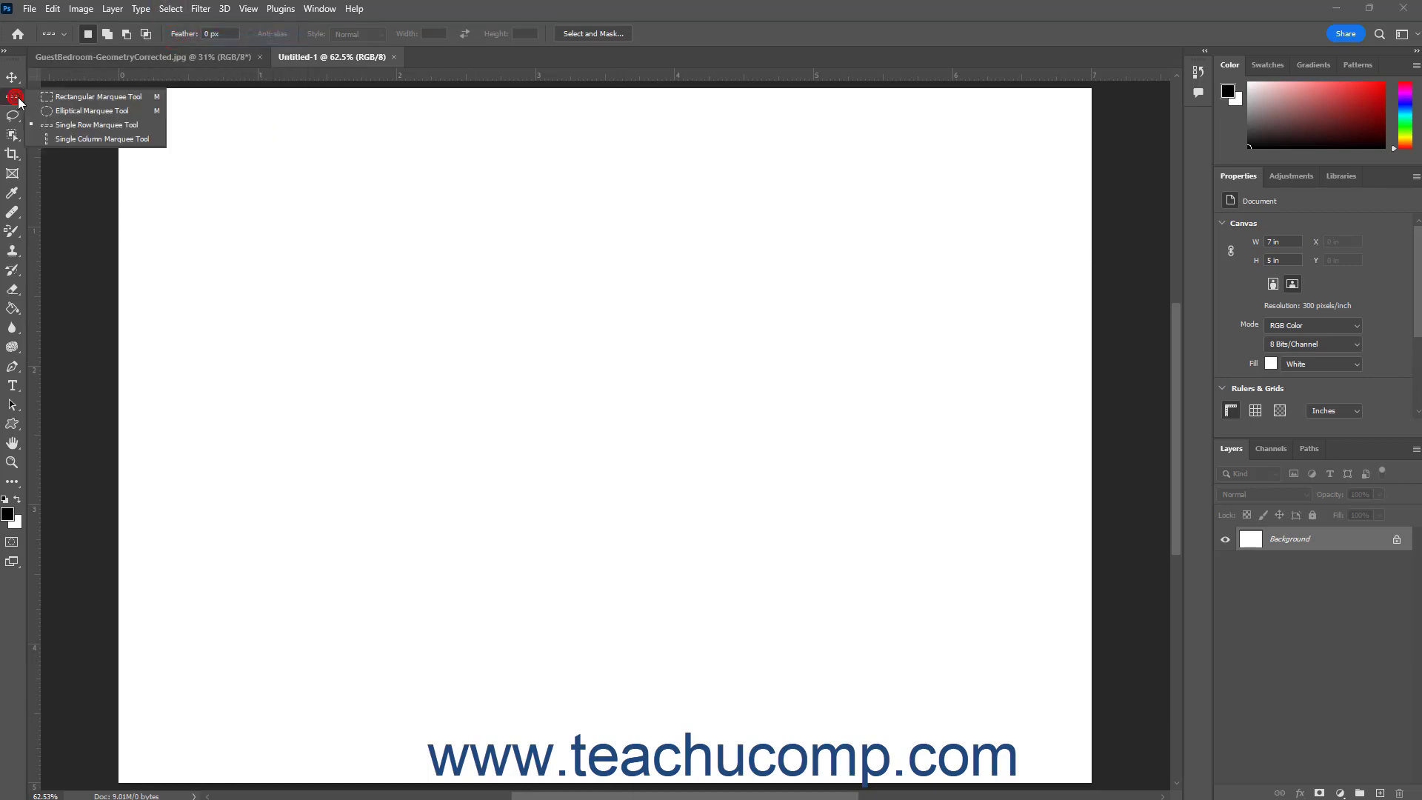
pyautogui.click(55, 110)
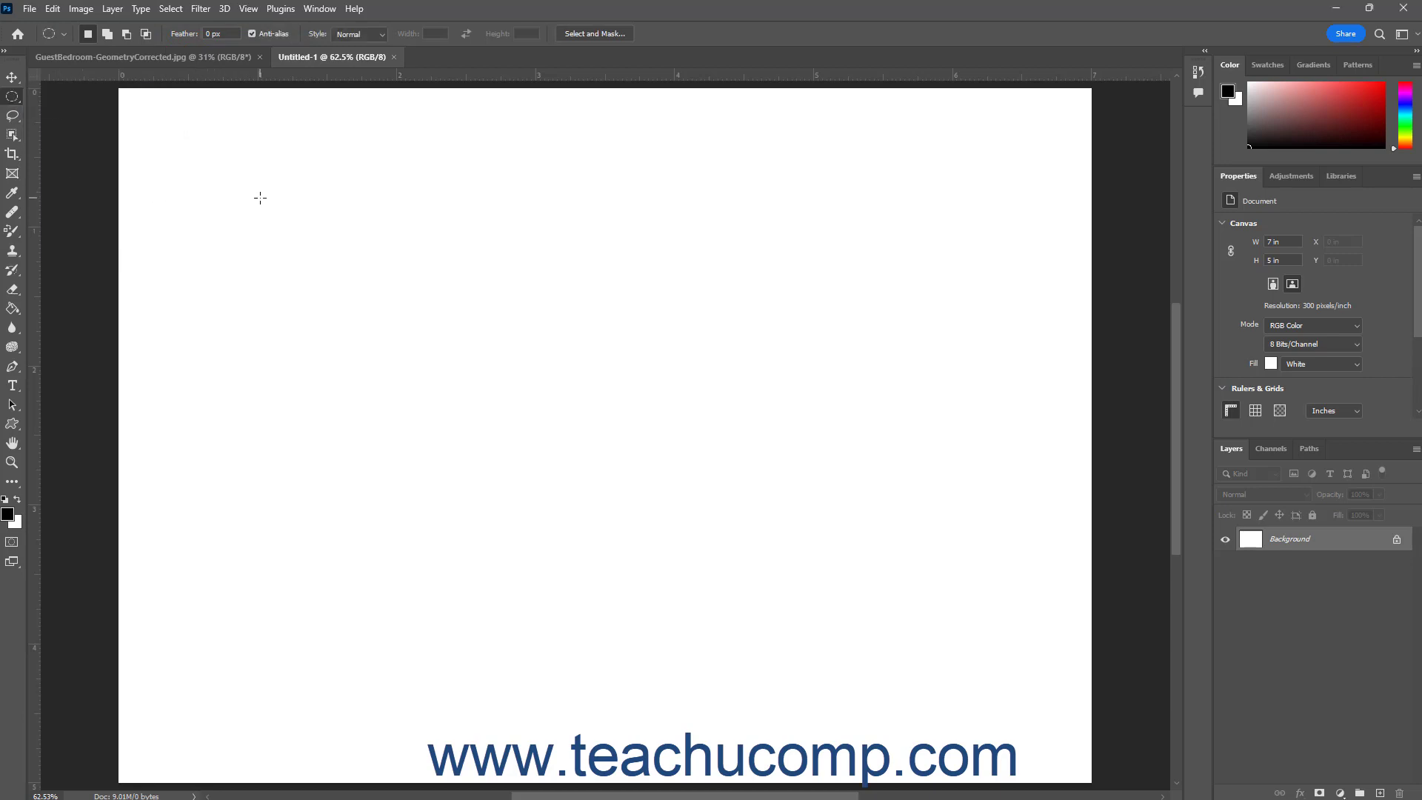
pyautogui.moveTo(260, 197); pyautogui.dragTo(426, 364)
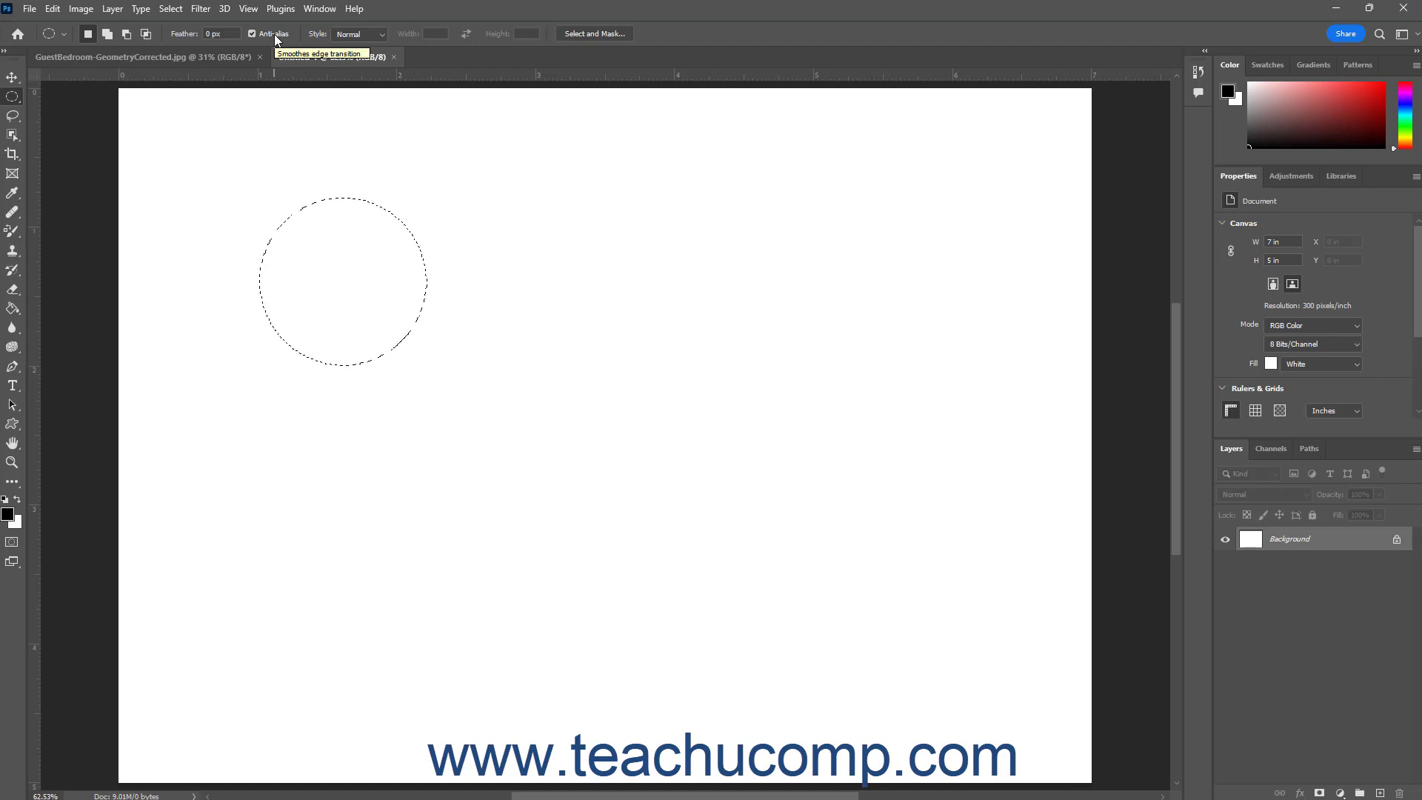
pyautogui.click(169, 9)
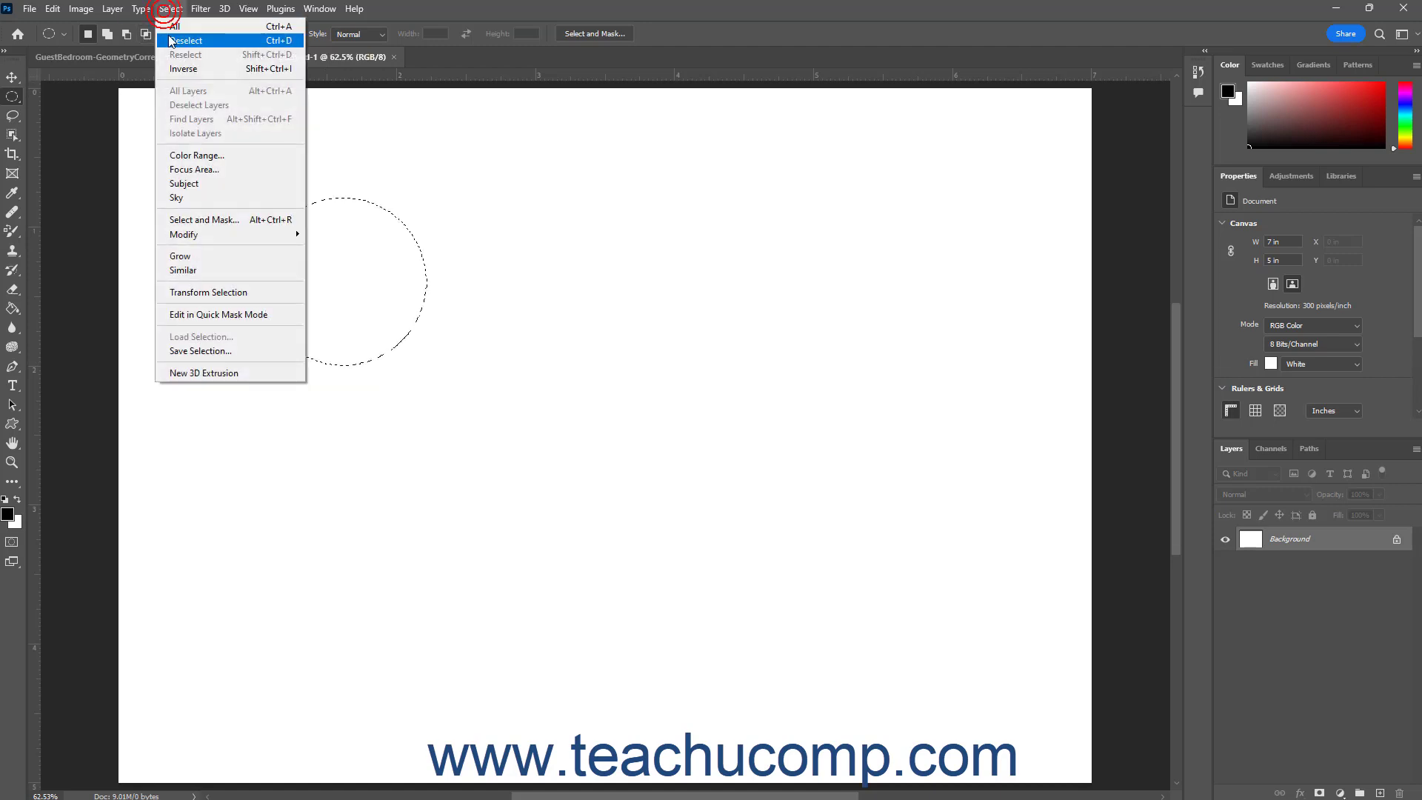
pyautogui.click(176, 46)
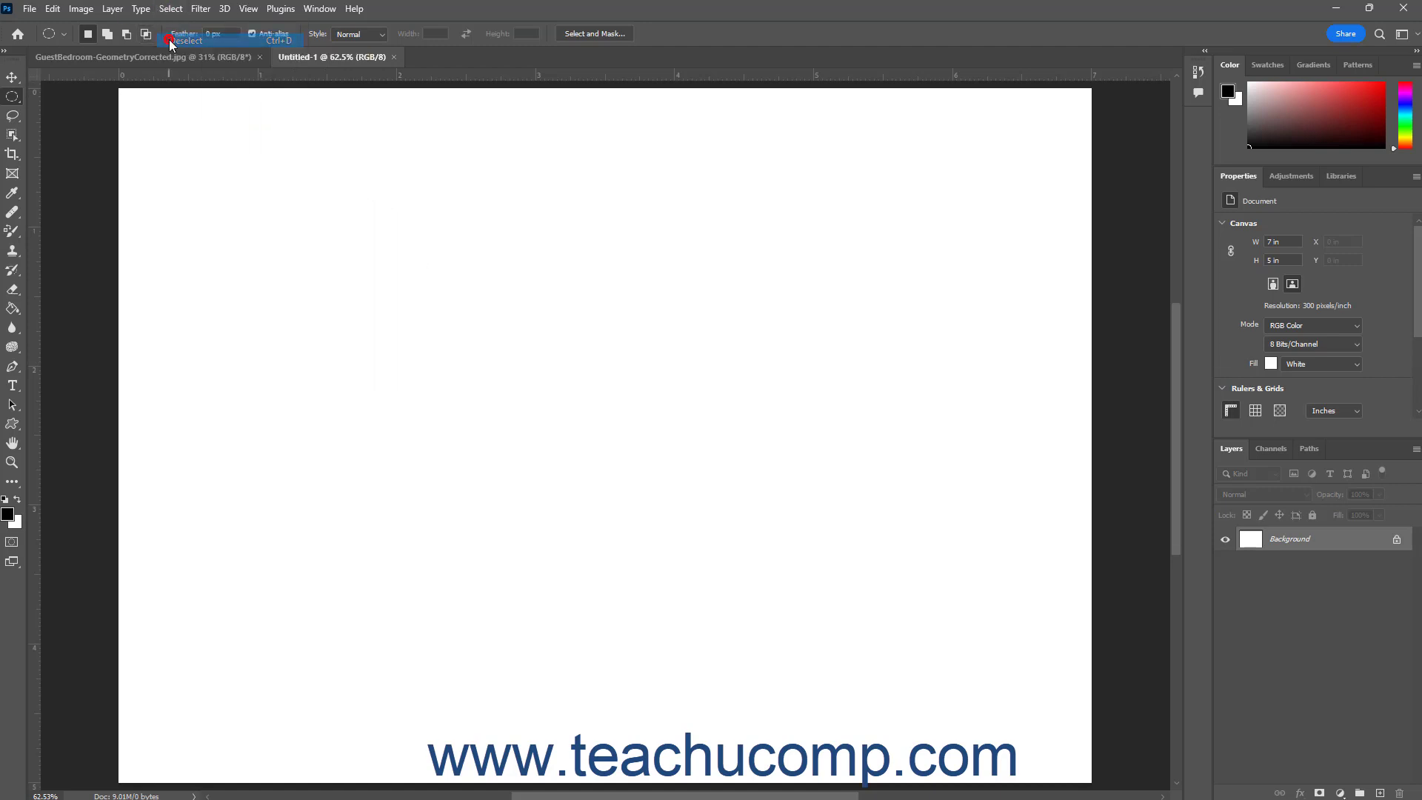
# Make a rectangular marquee selection with the Fixed Ratio style at width 2 and height 1, about 1.6 in wide.
pyautogui.rightClick(12, 96)
pyautogui.click(43, 96)
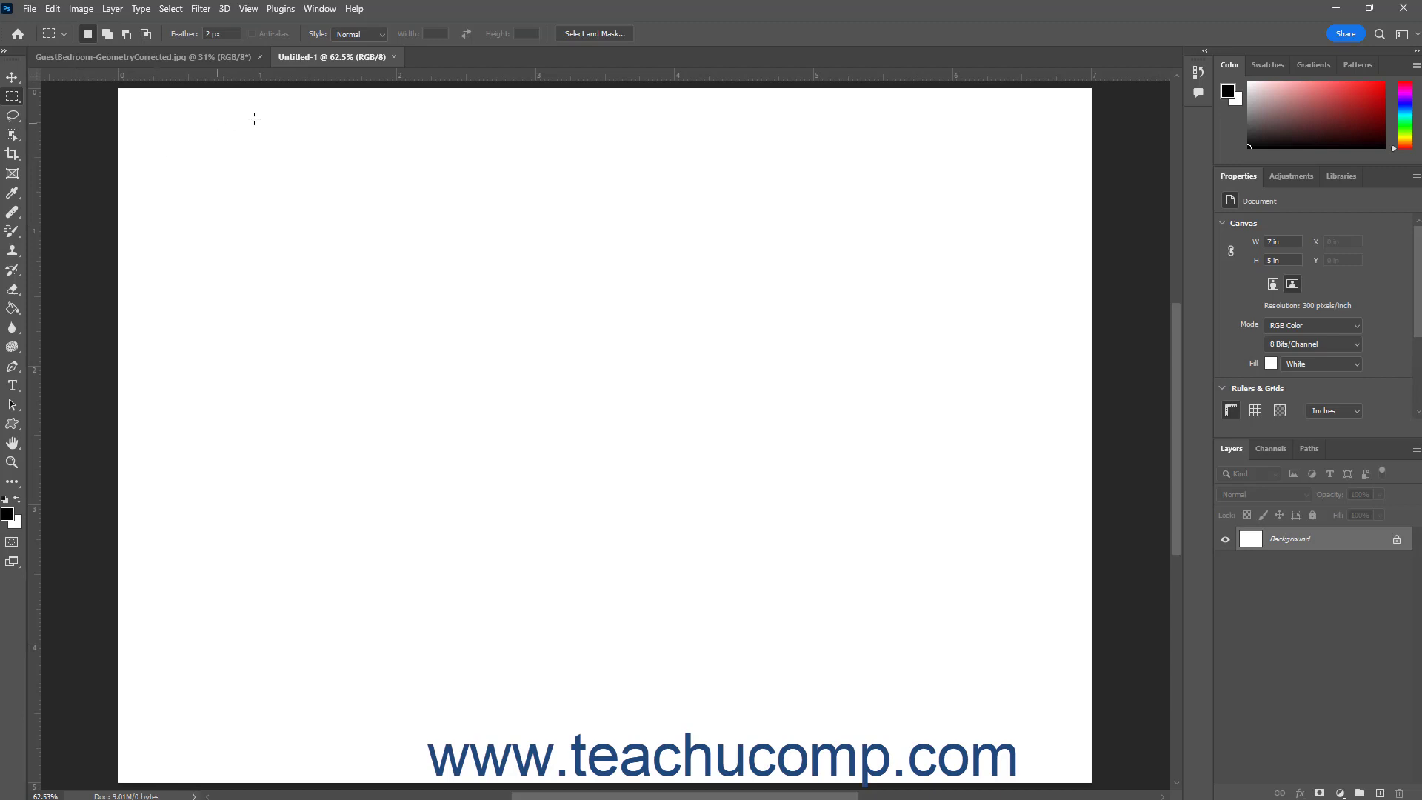
pyautogui.click(379, 37)
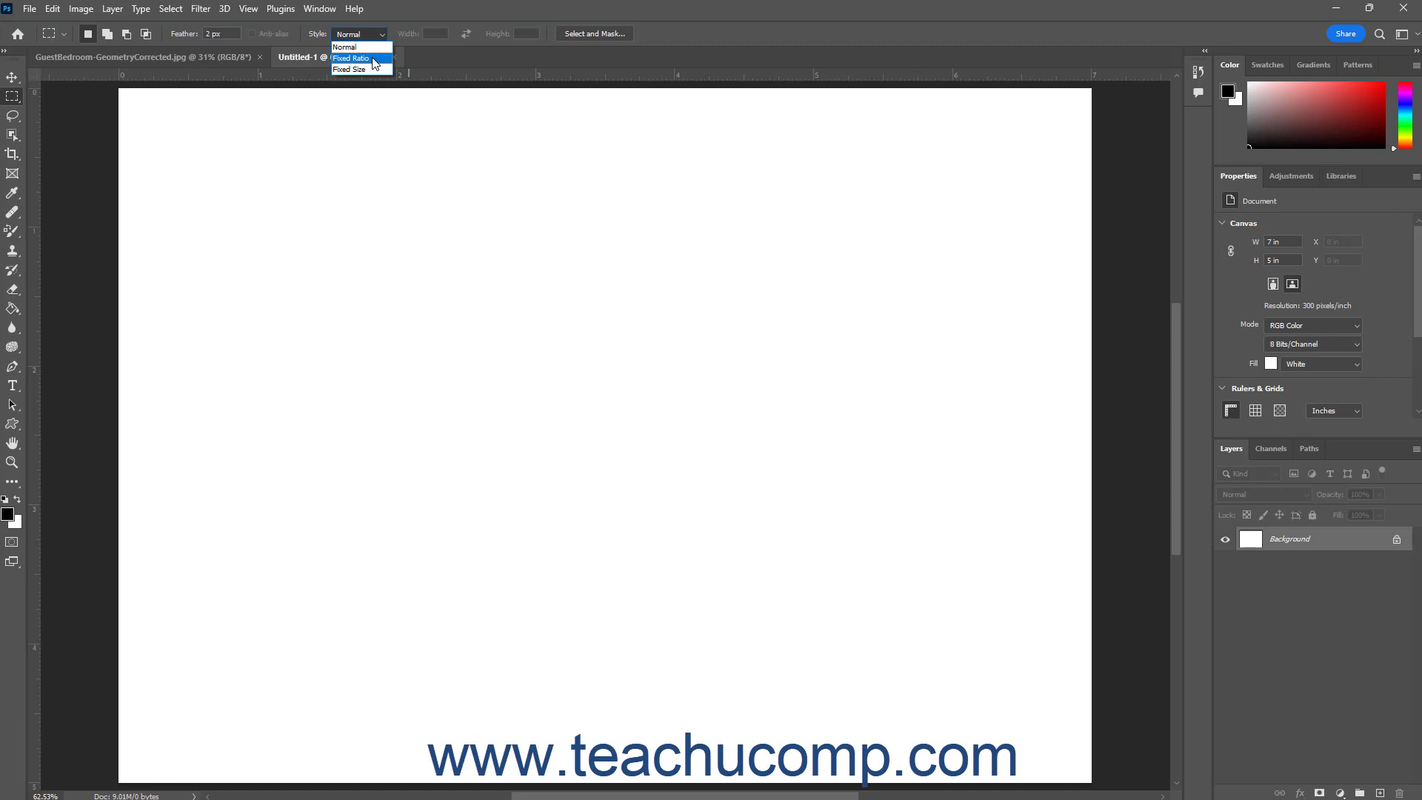
pyautogui.click(373, 59)
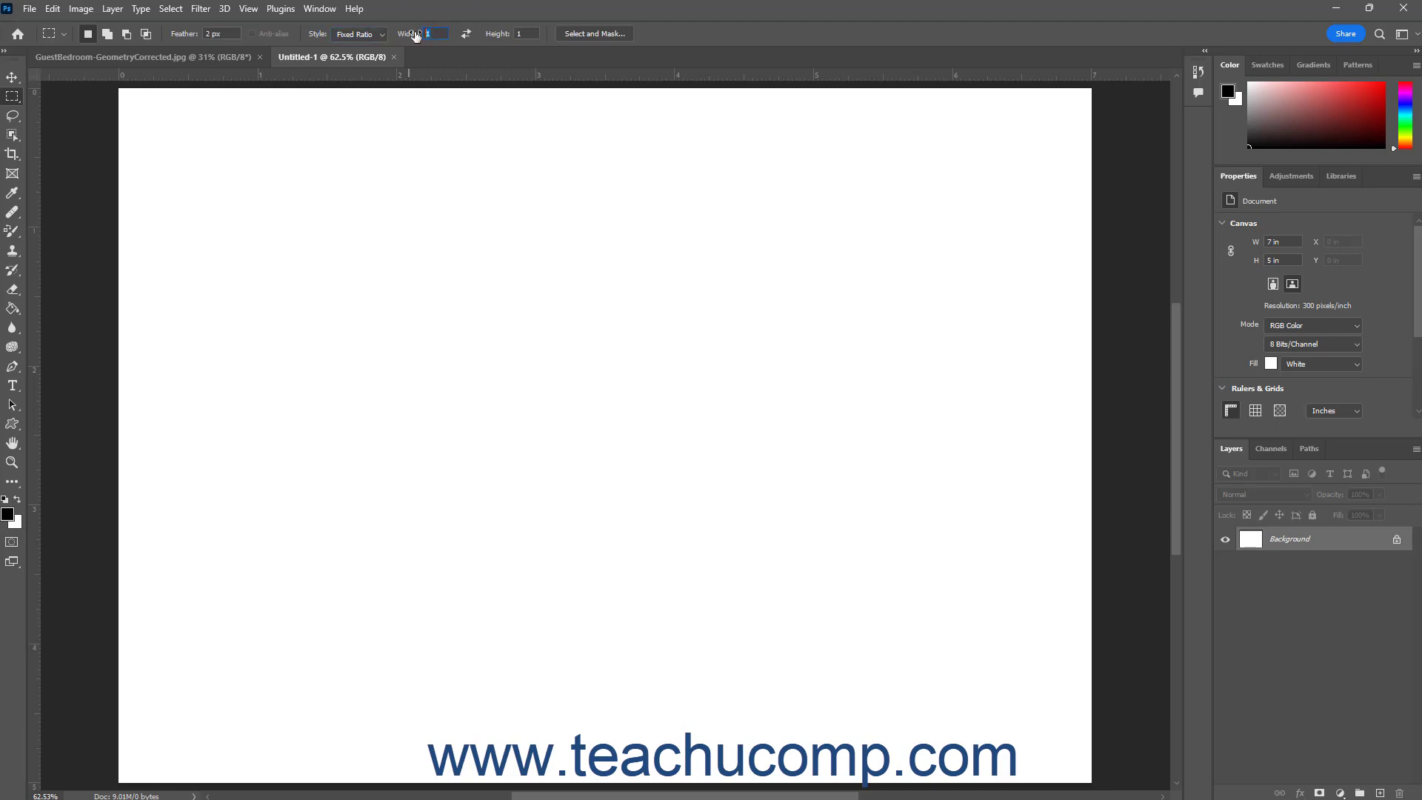
pyautogui.write('2')
pyautogui.moveTo(293, 128); pyautogui.dragTo(516, 316)
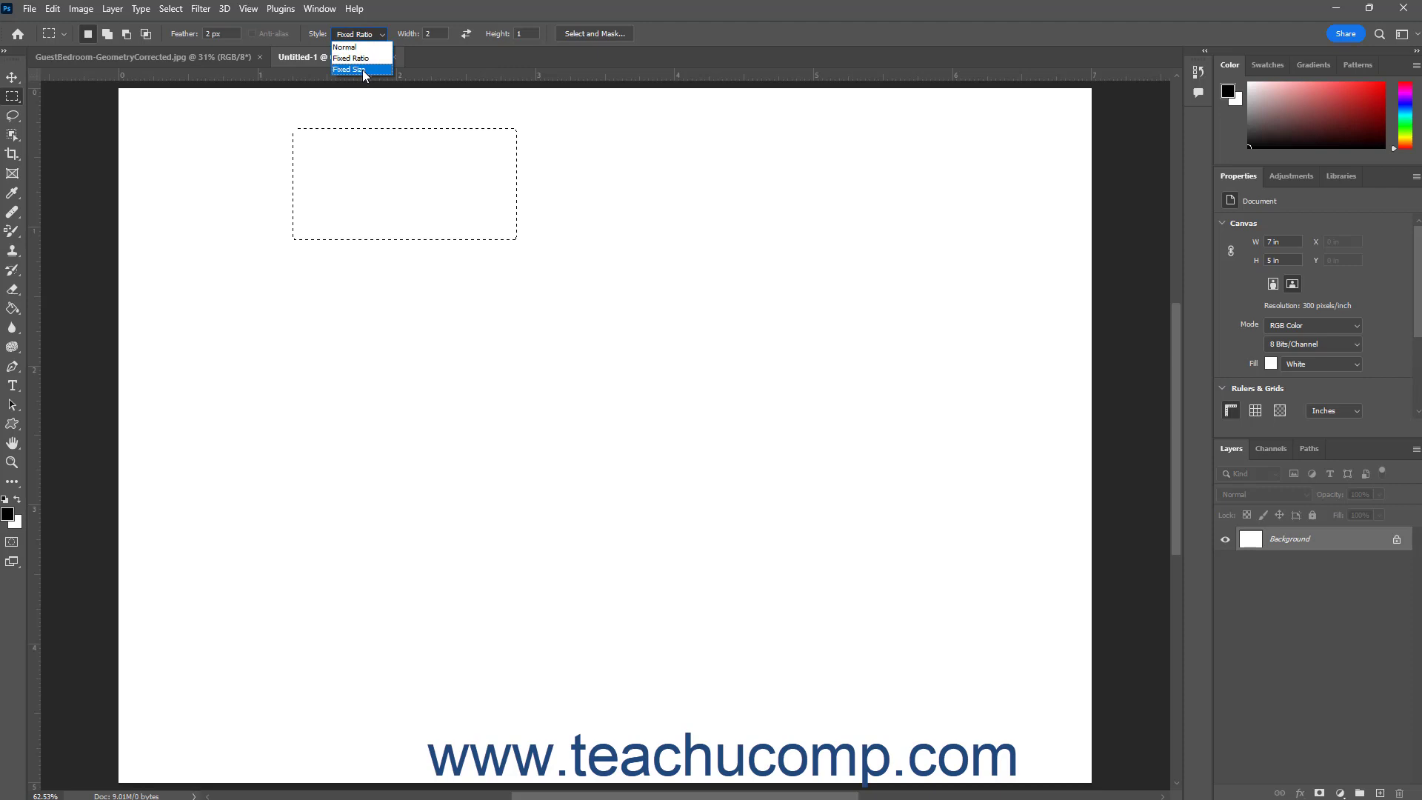
# Set the marquee style to Fixed Size at 100 px by 100 px and place a selection on the canvas.
pyautogui.click(363, 70)
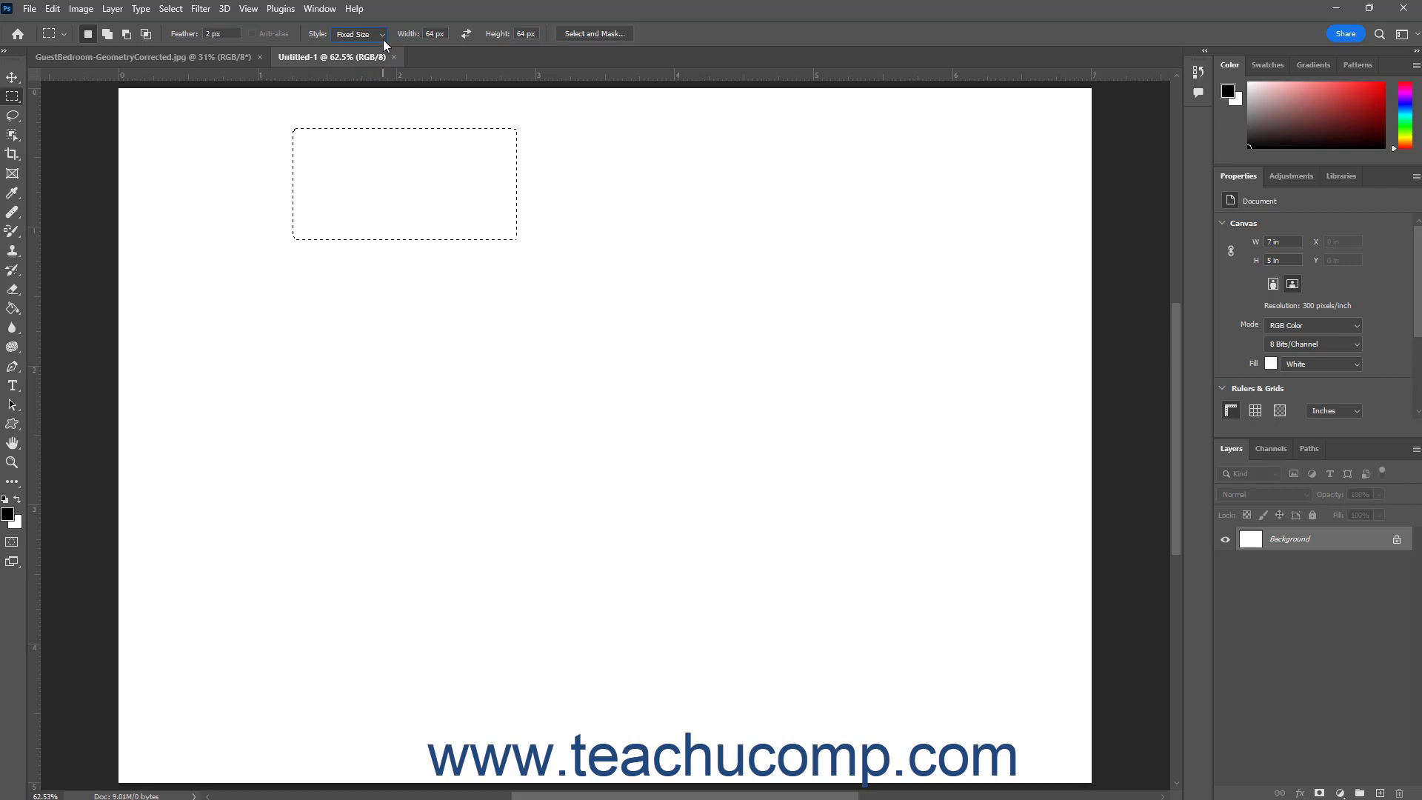
pyautogui.click(432, 33)
pyautogui.press('BackSpace')
pyautogui.press('BackSpace')
pyautogui.write('100')
pyautogui.click(525, 34)
pyautogui.write('100')
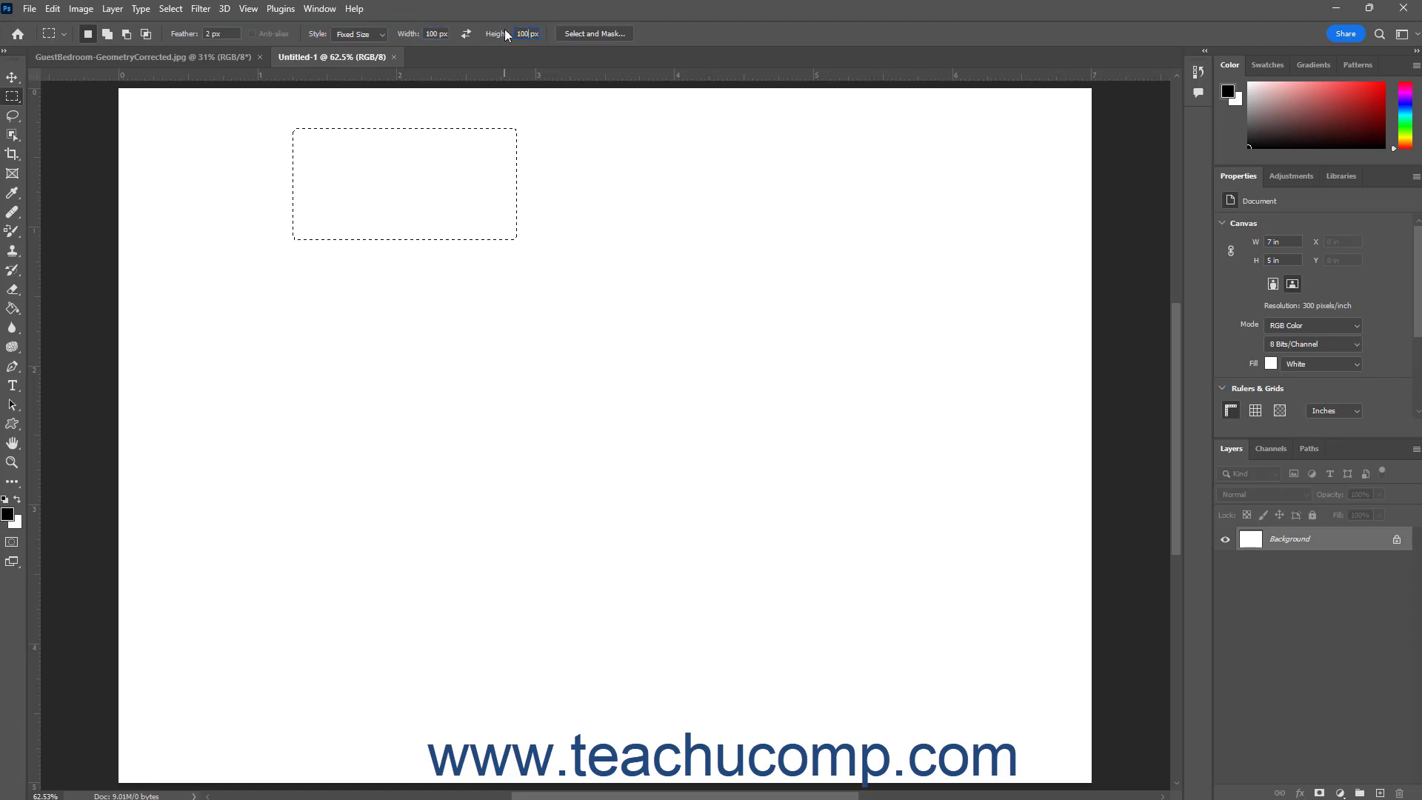
pyautogui.click(306, 328)
# Set the fixed width to 200 px and place a 200 px by 100 px selection.
pyautogui.doubleClick(431, 34)
pyautogui.write('200')
pyautogui.click(500, 181)
# Place a 100 px by 200 px selection with width and height swapped, and restore the original order.
pyautogui.click(465, 34)
pyautogui.click(500, 249)
pyautogui.click(466, 33)
# Return the marquee style to Normal and make a freely sized rectangular selection about 2.5 in by 2.1 in.
pyautogui.click(358, 34)
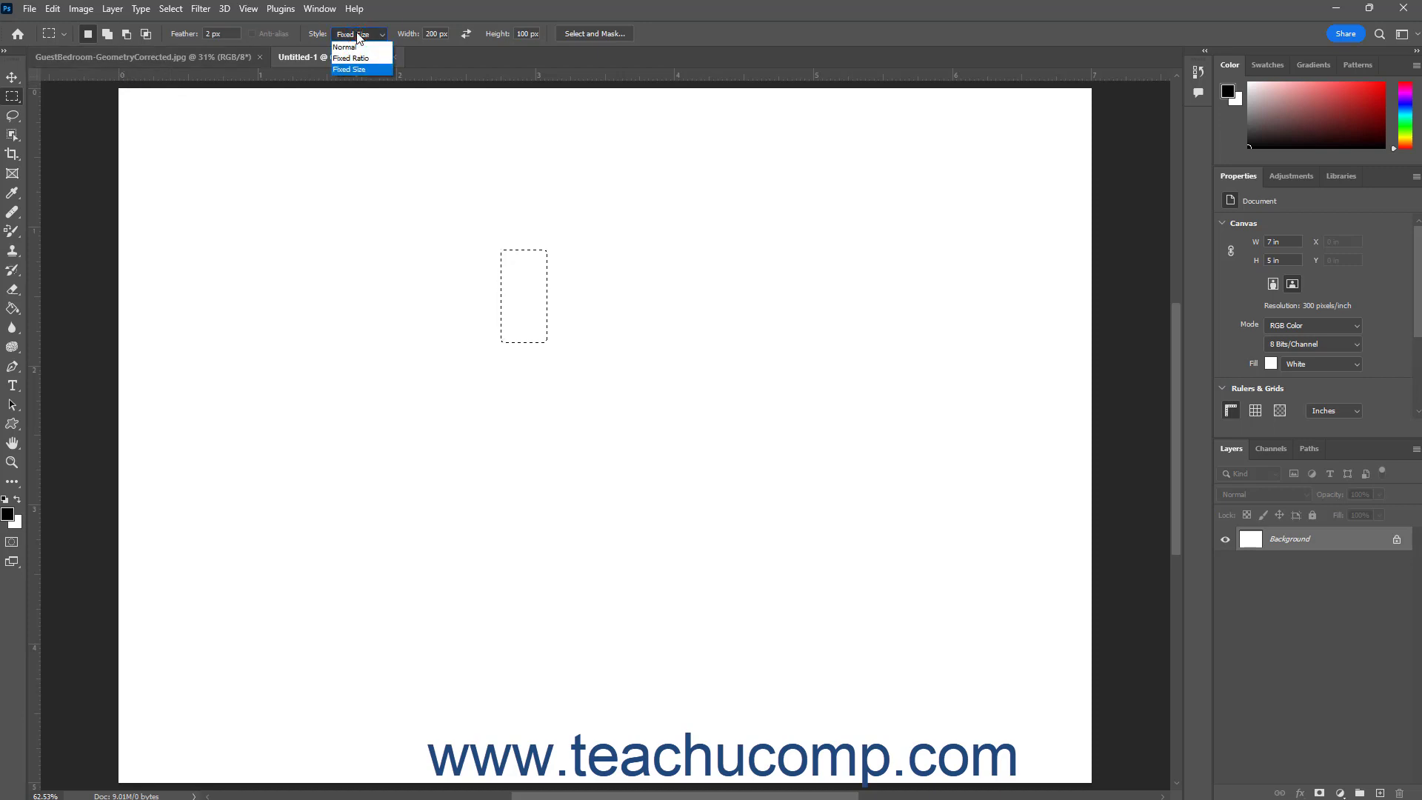
pyautogui.click(354, 46)
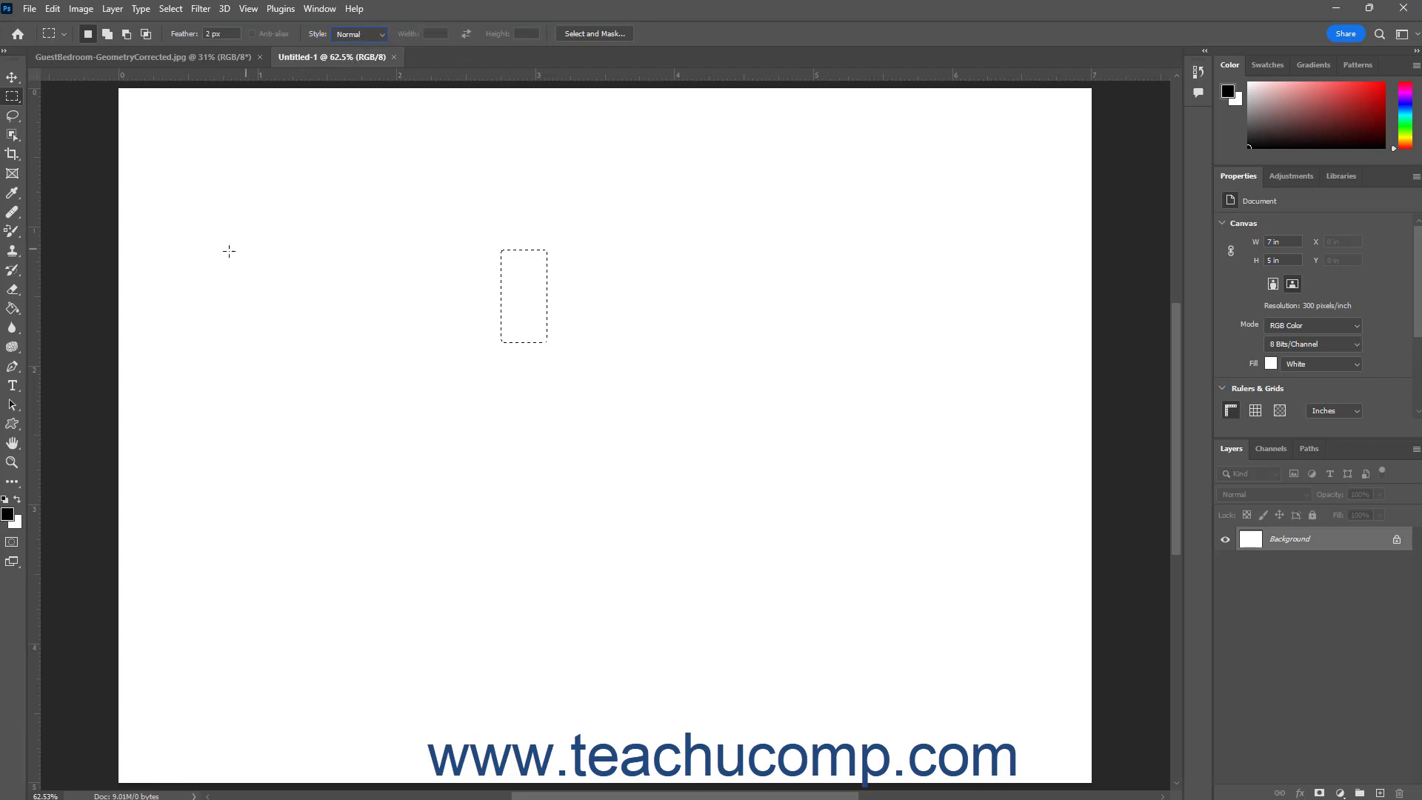
pyautogui.moveTo(227, 238); pyautogui.dragTo(576, 538)
# Select a single pixel row across the upper part of the canvas with the Single Row Marquee.
pyautogui.moveTo(18, 97); pyautogui.dragTo(56, 124)
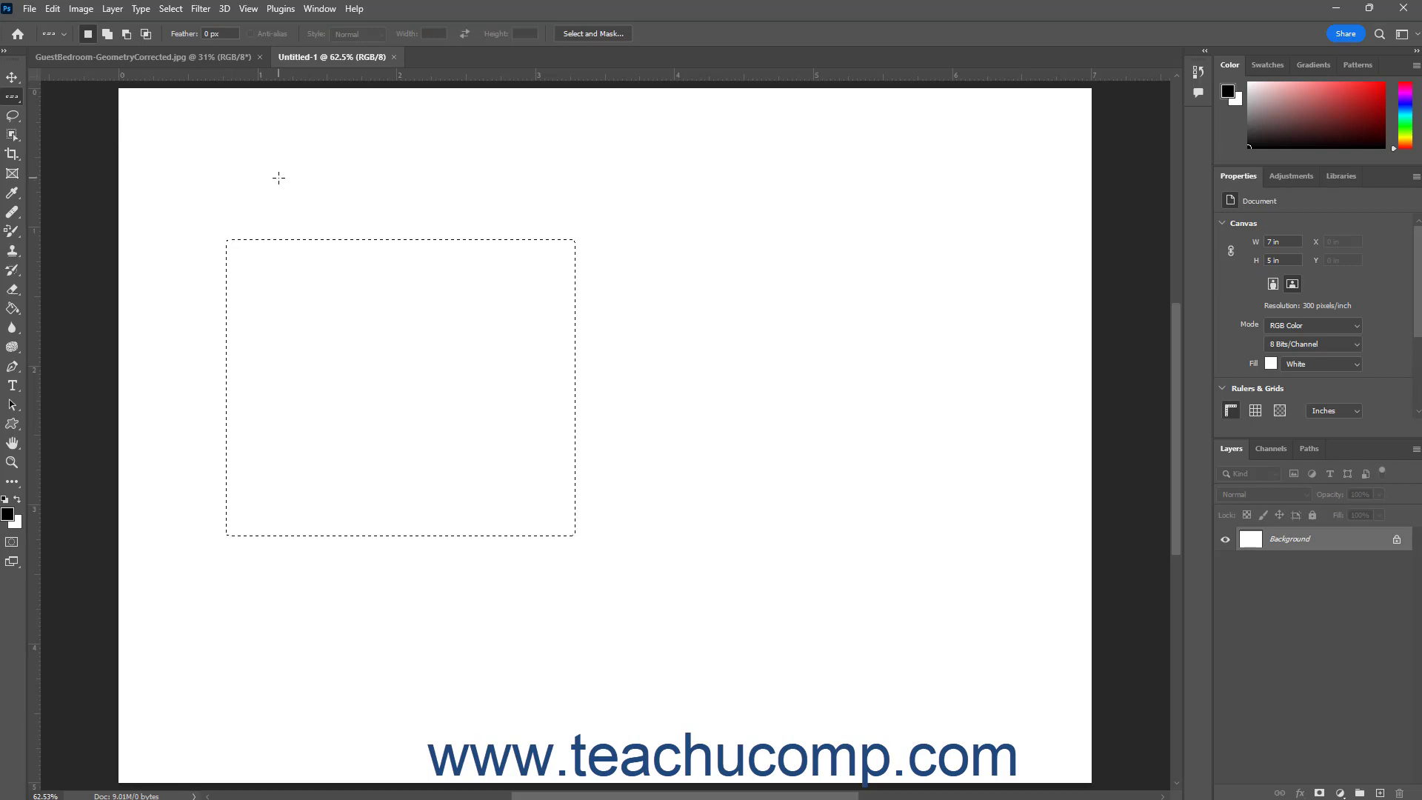
pyautogui.moveTo(279, 177); pyautogui.dragTo(289, 196)
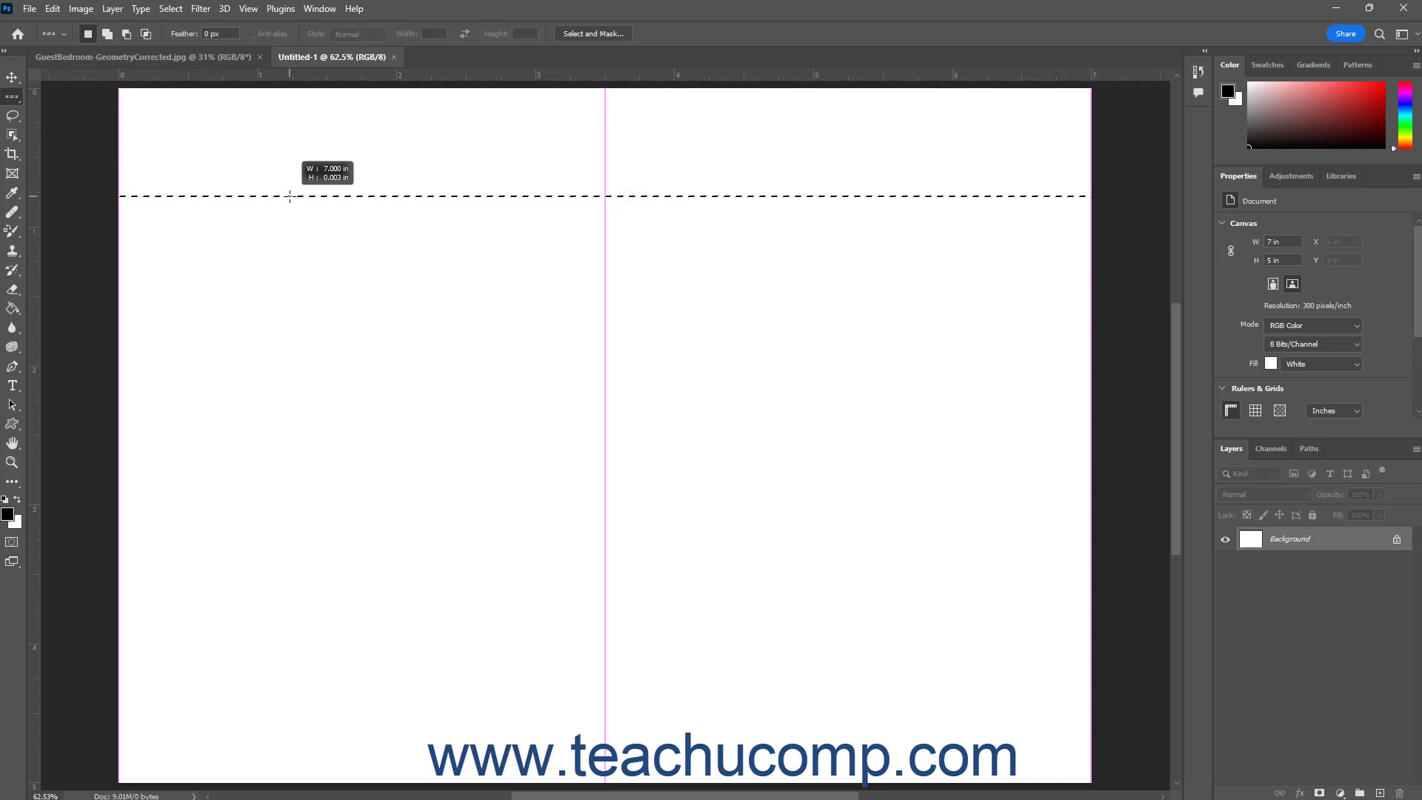
pyautogui.moveTo(289, 196); pyautogui.dragTo(291, 199)
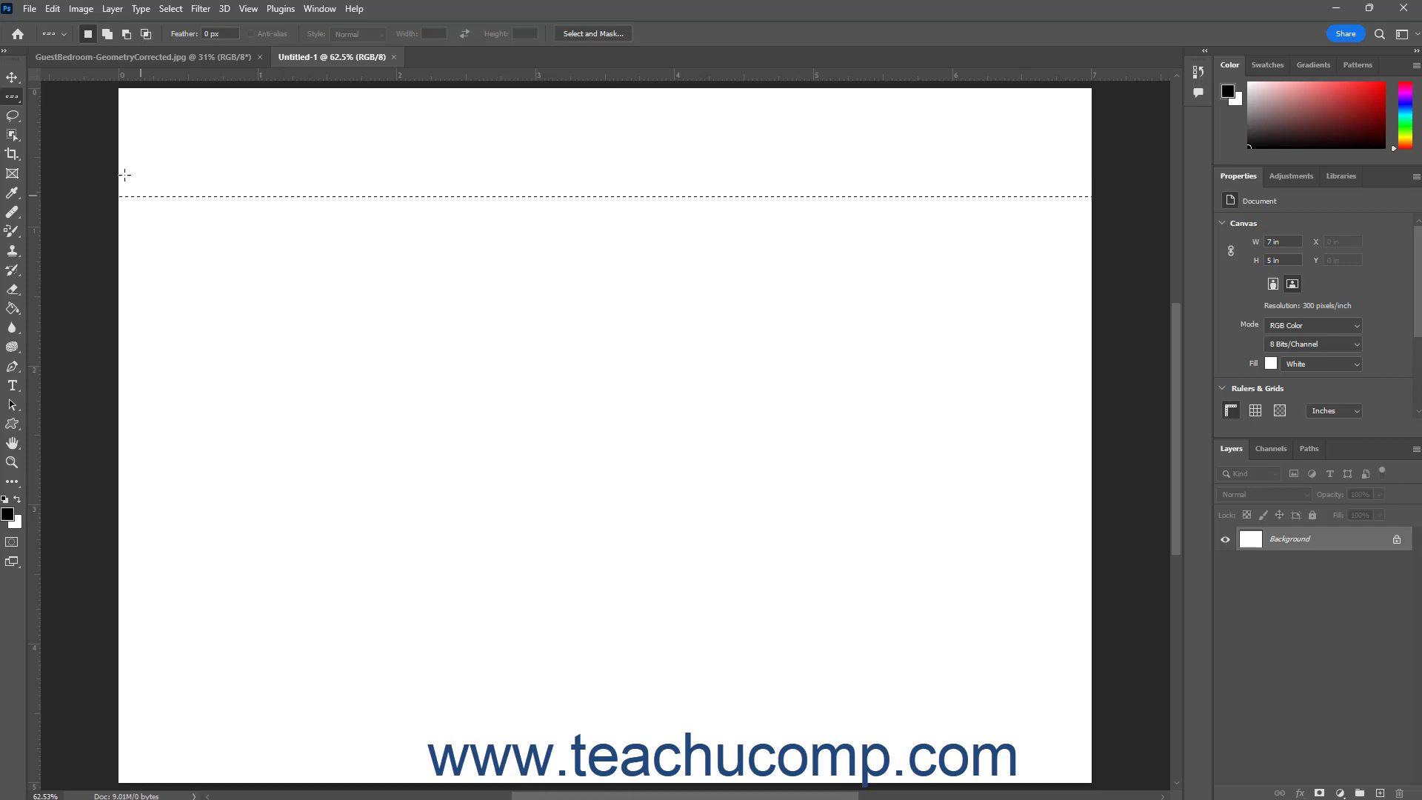
# Make a perfectly square selection about 1.74 in wide near the canvas centre with the Rectangular Marquee.
pyautogui.click(13, 97)
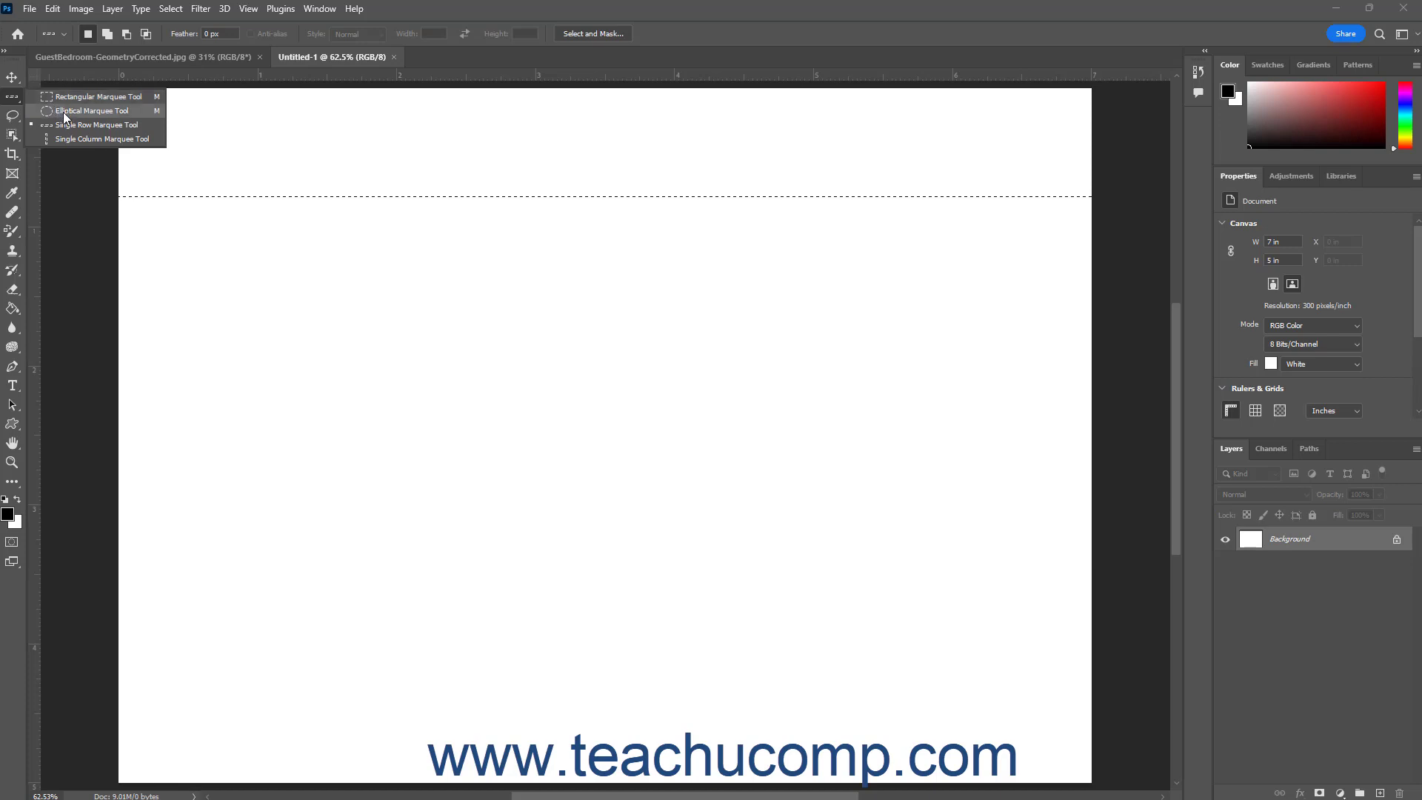
pyautogui.click(73, 97)
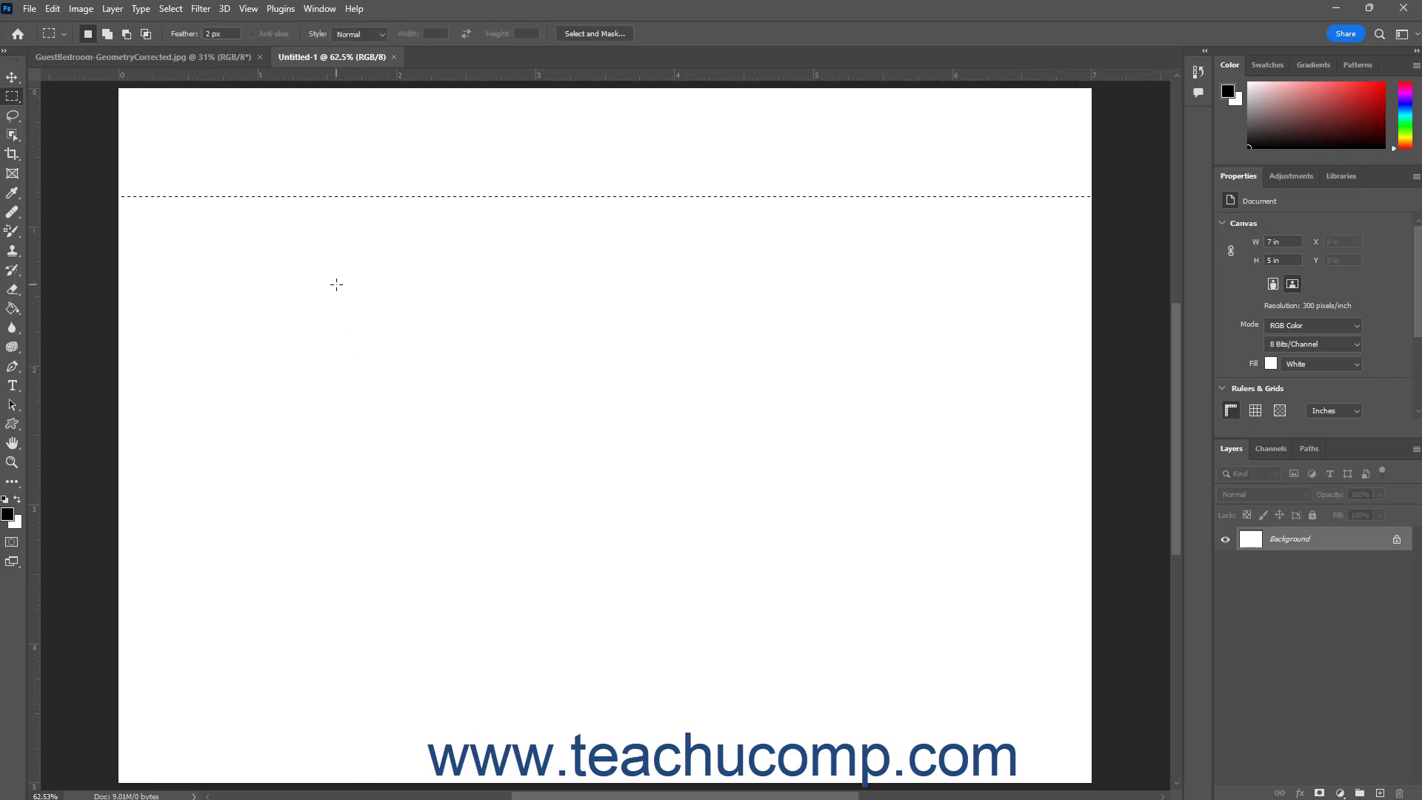
pyautogui.moveTo(336, 285); pyautogui.dragTo(675, 525)
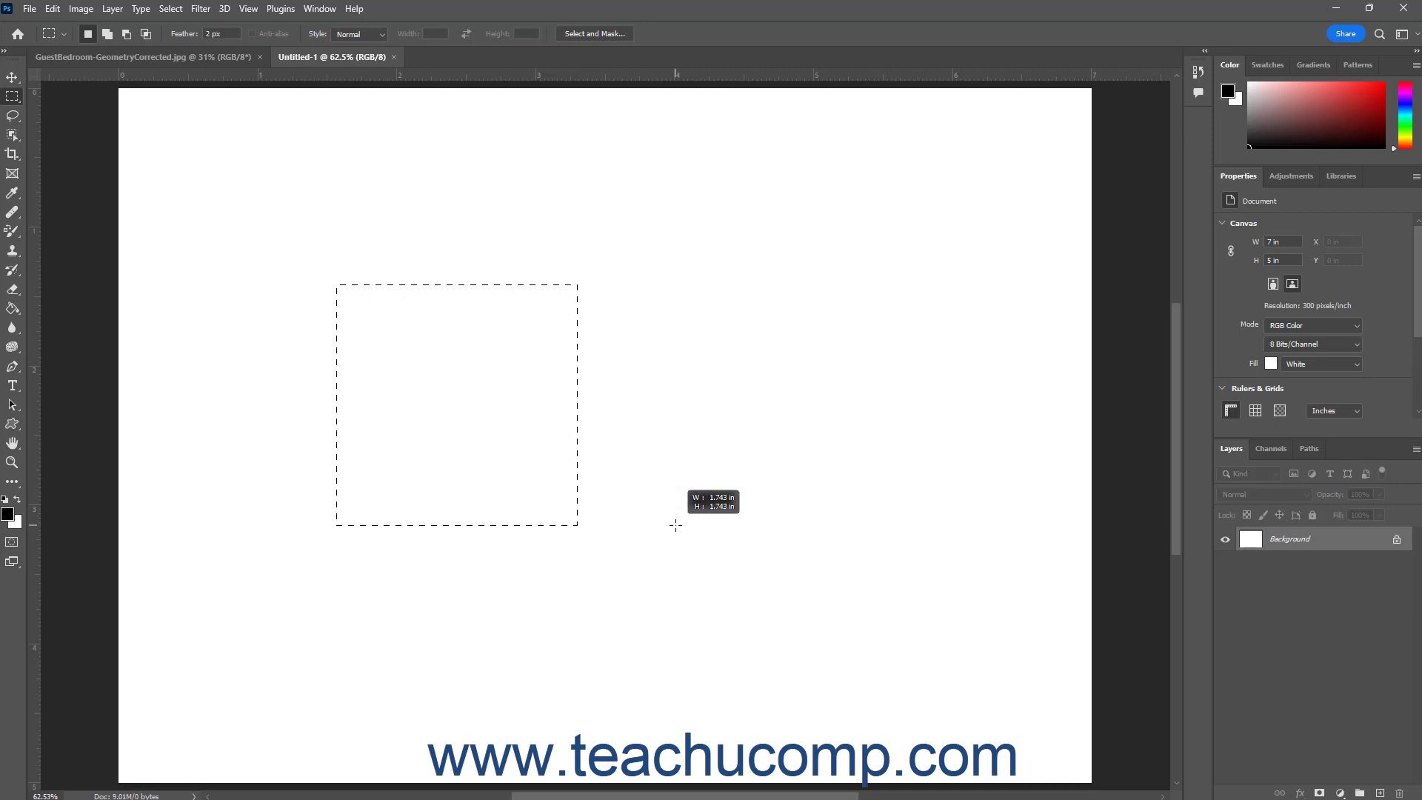
pyautogui.moveTo(675, 525); pyautogui.dragTo(675, 525)
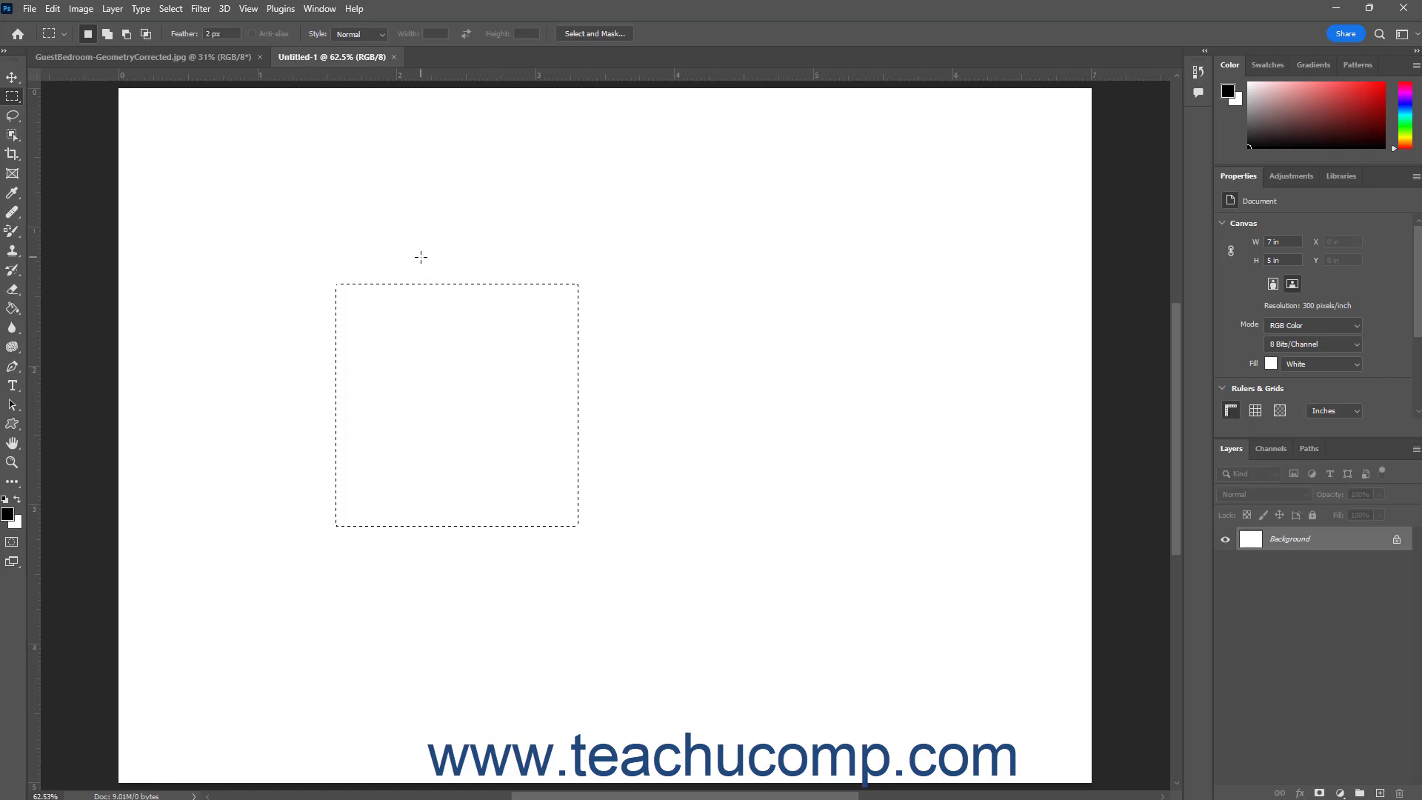
# In the GuestBedroom-GeometryCorrected.jpg document, select the whole square tree artwork on the wall with the Rectangular Marquee.
pyautogui.click(203, 56)
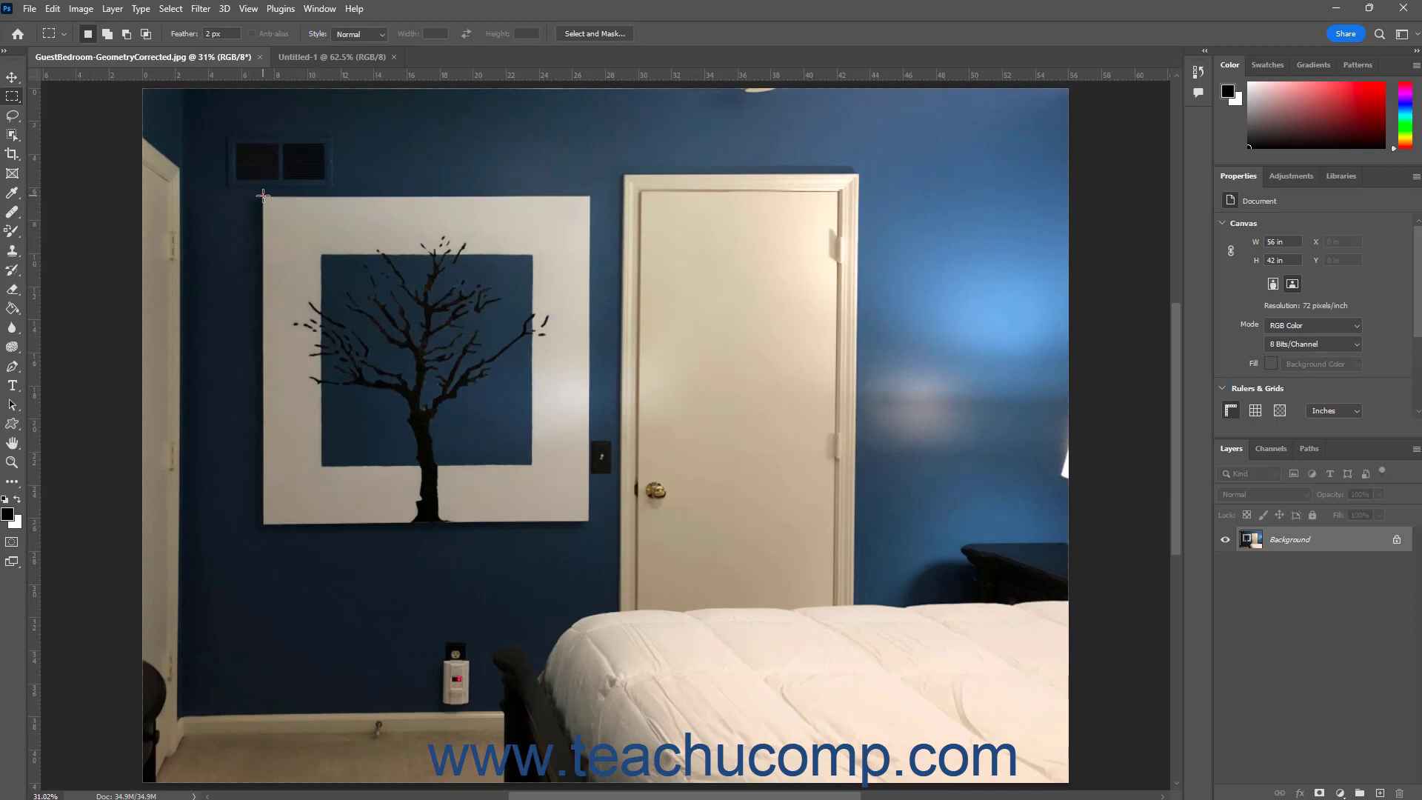
pyautogui.moveTo(264, 196); pyautogui.dragTo(590, 523)
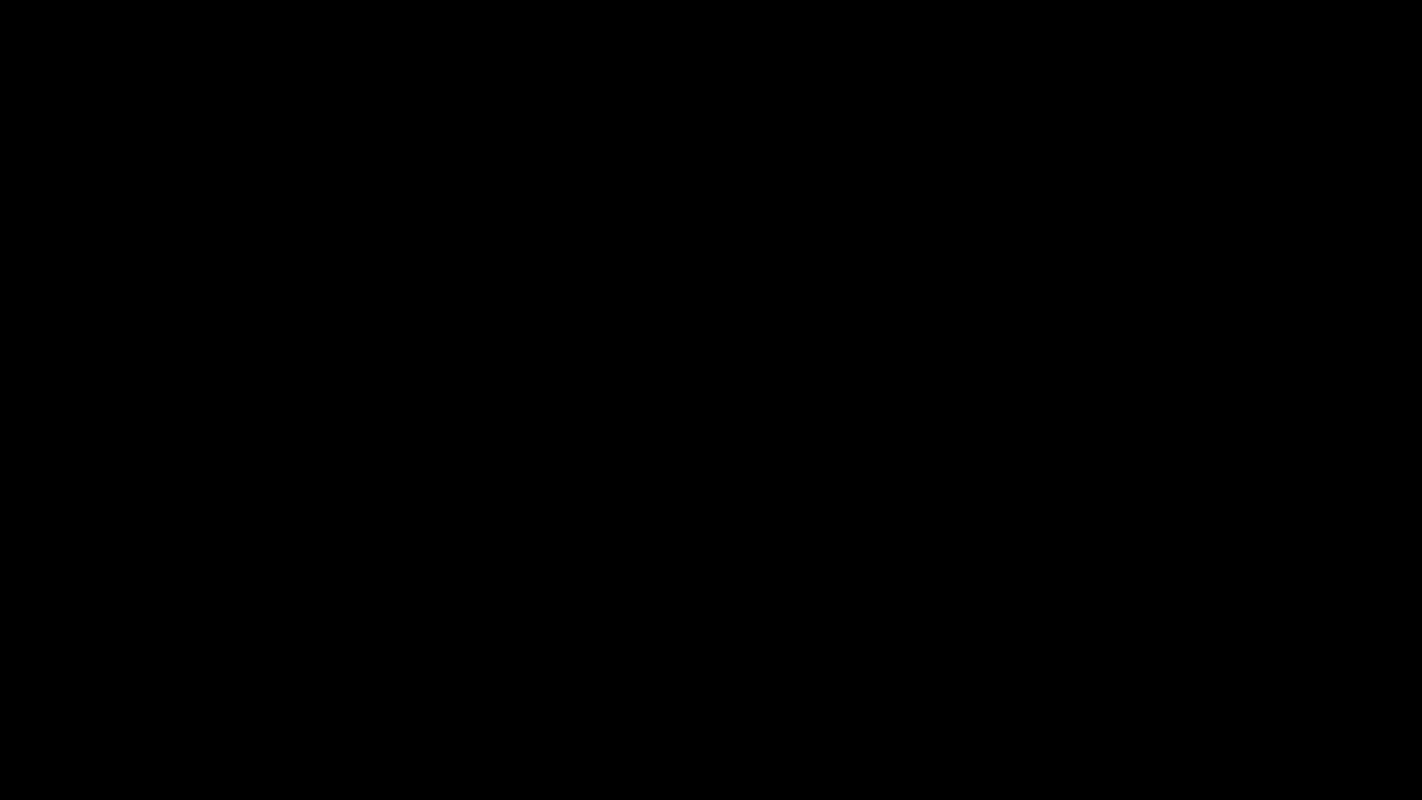